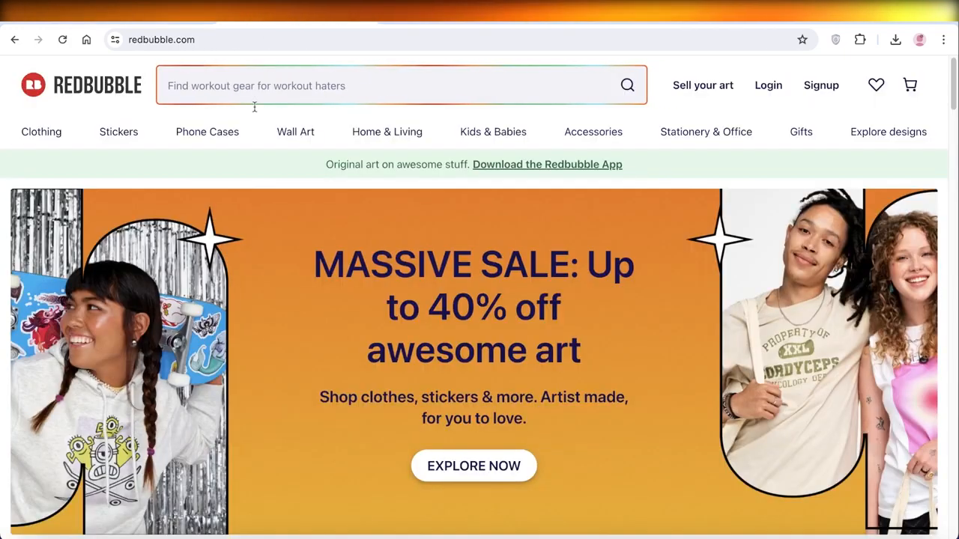
- Look over the Redbubble homepage and the t-shirt design size guide on the Printify blog
scroll(362, 242, down, 5)
scroll(125, 147, up, 5)
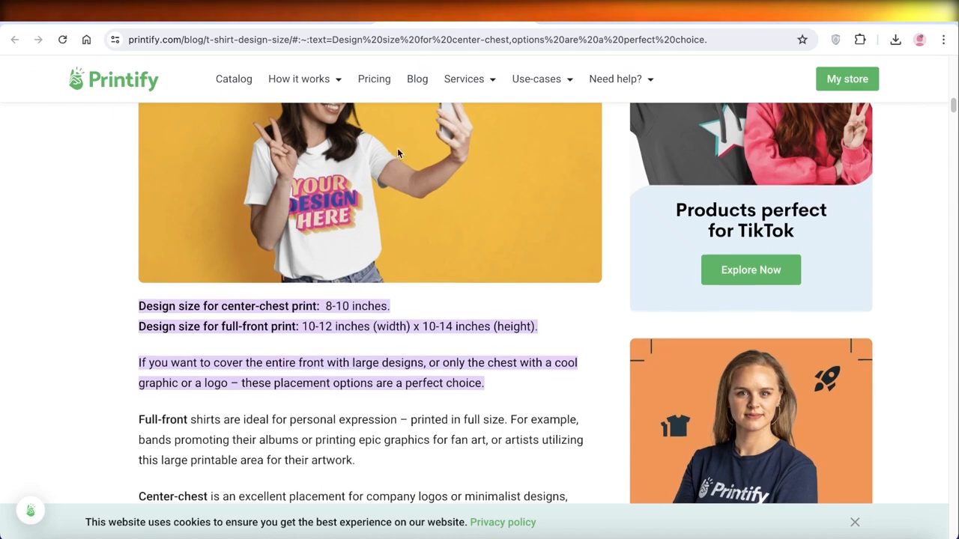
scroll(397, 153, up, 1)
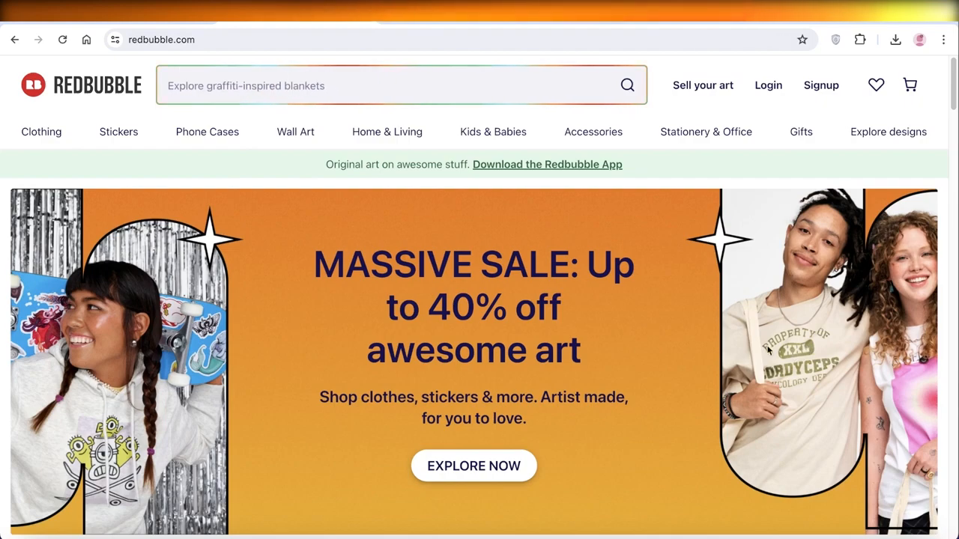
scroll(664, 346, down, 5)
scroll(659, 361, down, 2)
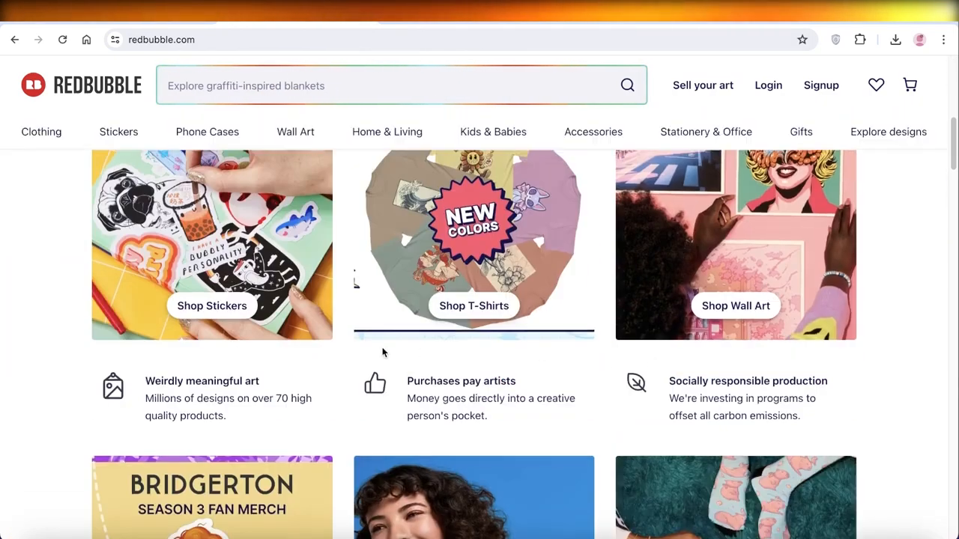
scroll(422, 352, up, 10)
- Open Redbubble's T-Shirts page from the clothing category and go to the Women's T-Shirts listings
mouse_move(41, 131)
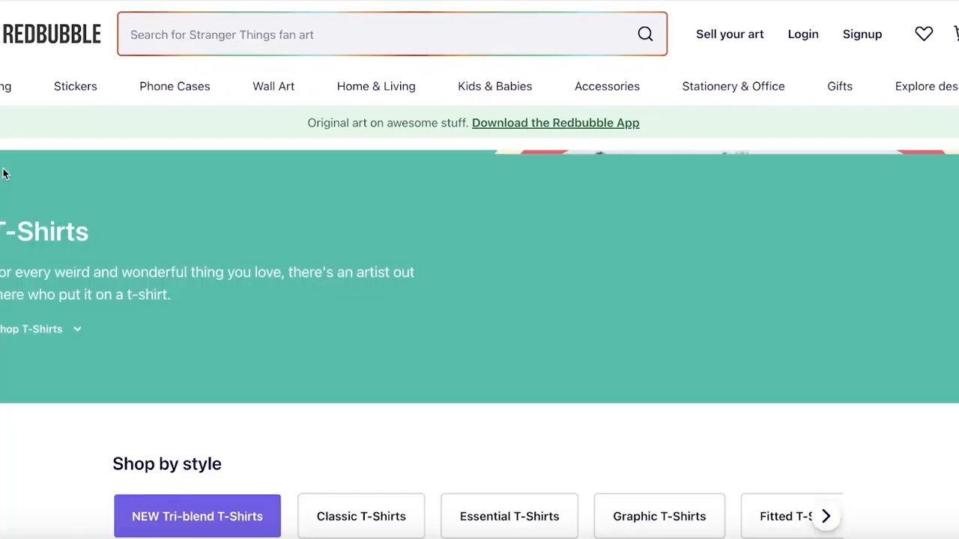
scroll(372, 213, down, 6)
scroll(866, 253, down, 2)
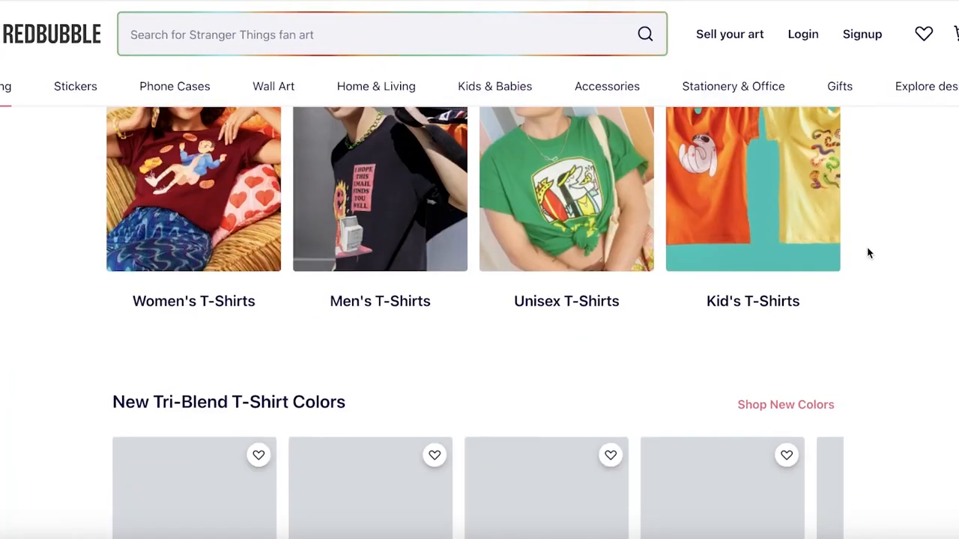
click(203, 179)
- Browse the women's t-shirt listings on Redbubble to examine the designs and their placement
scroll(680, 204, down, 3)
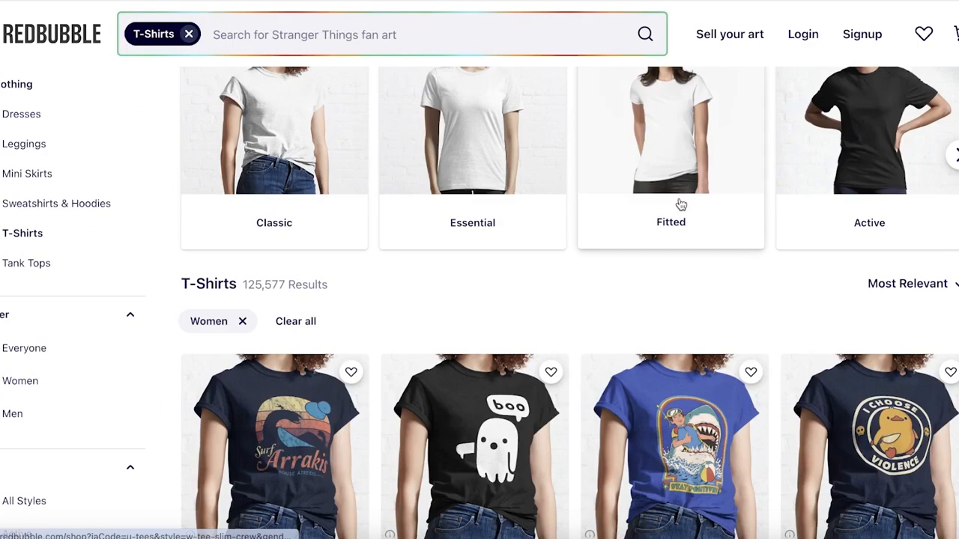
scroll(680, 205, down, 3)
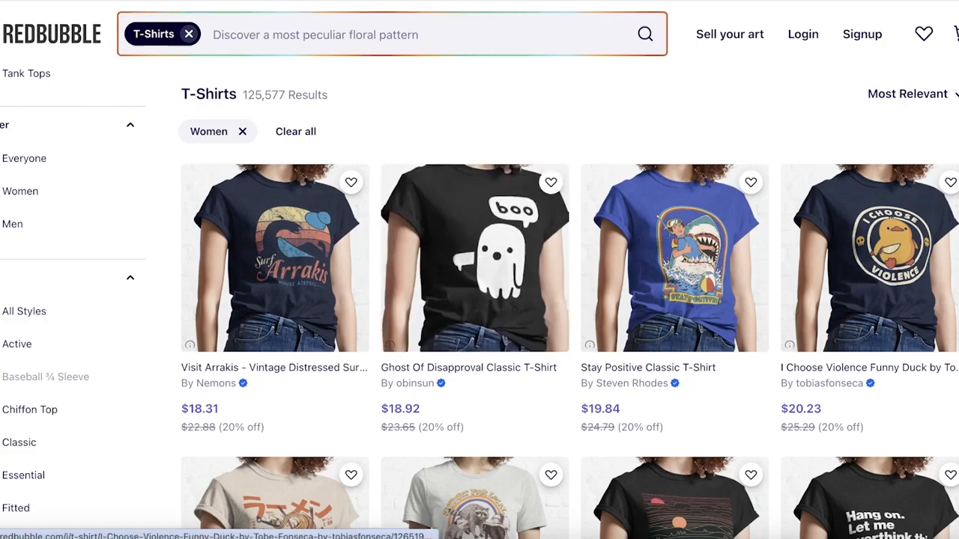
scroll(253, 223, down, 10)
scroll(449, 270, down, 4)
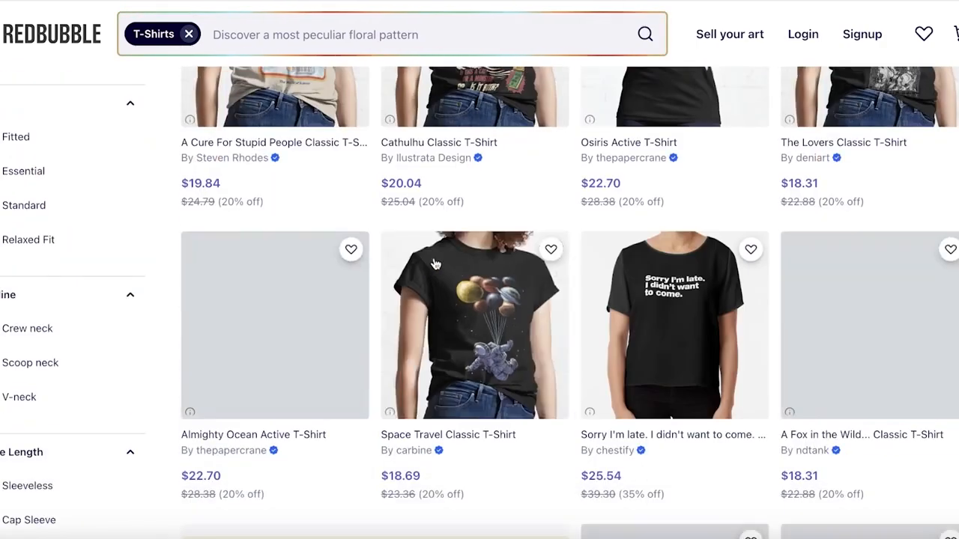
scroll(259, 229, down, 3)
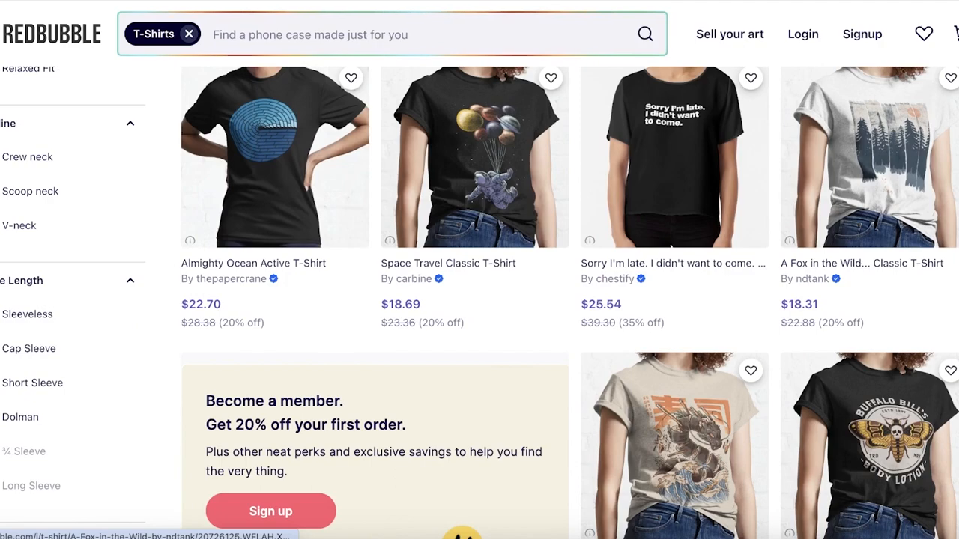
scroll(747, 242, down, 9)
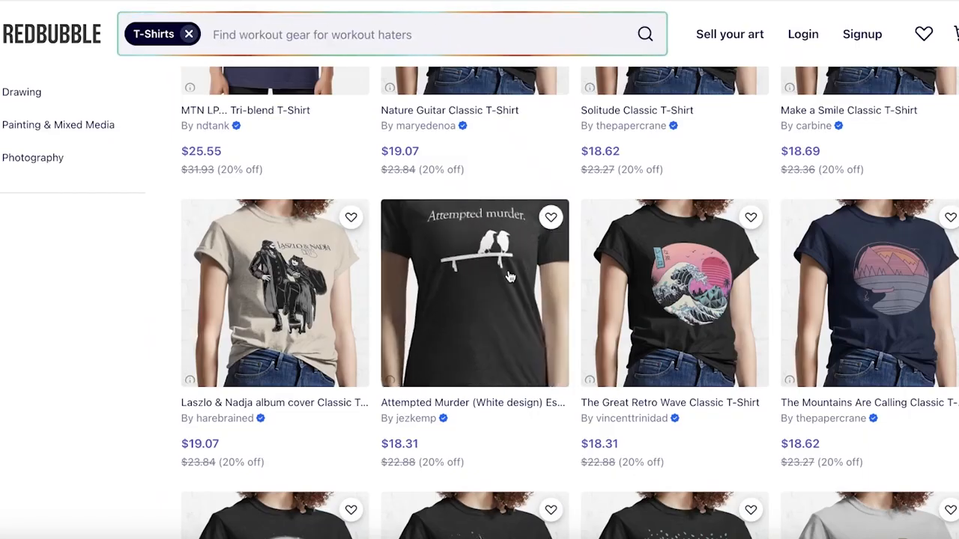
scroll(745, 288, up, 5)
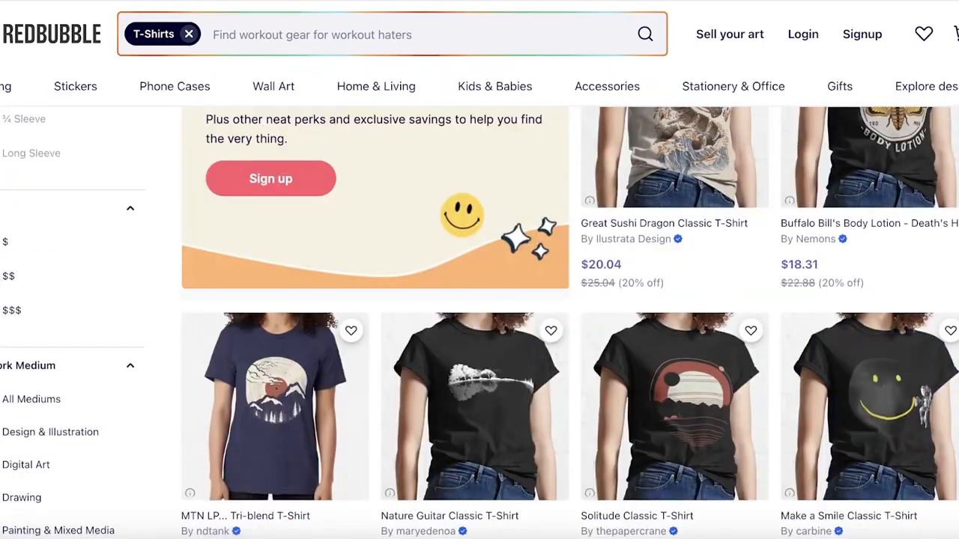
scroll(569, 322, up, 10)
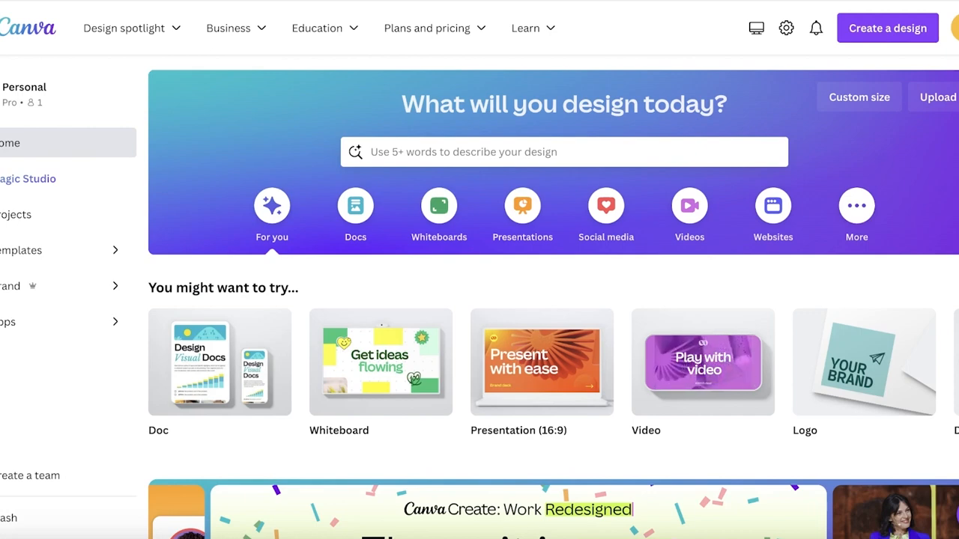
- Look over the Canva homepage and return to Redbubble to examine more graphic and text t-shirt designs
scroll(619, 136, down, 3)
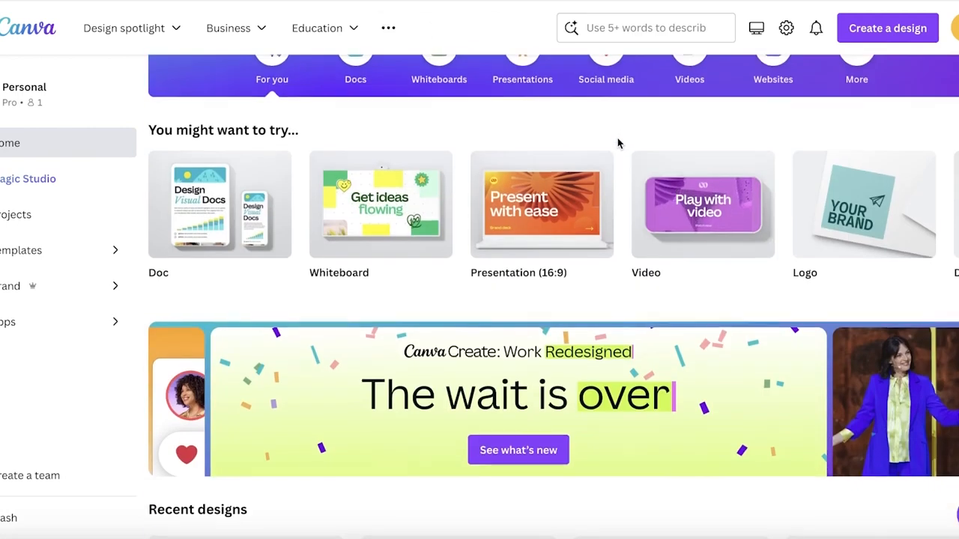
scroll(621, 141, up, 3)
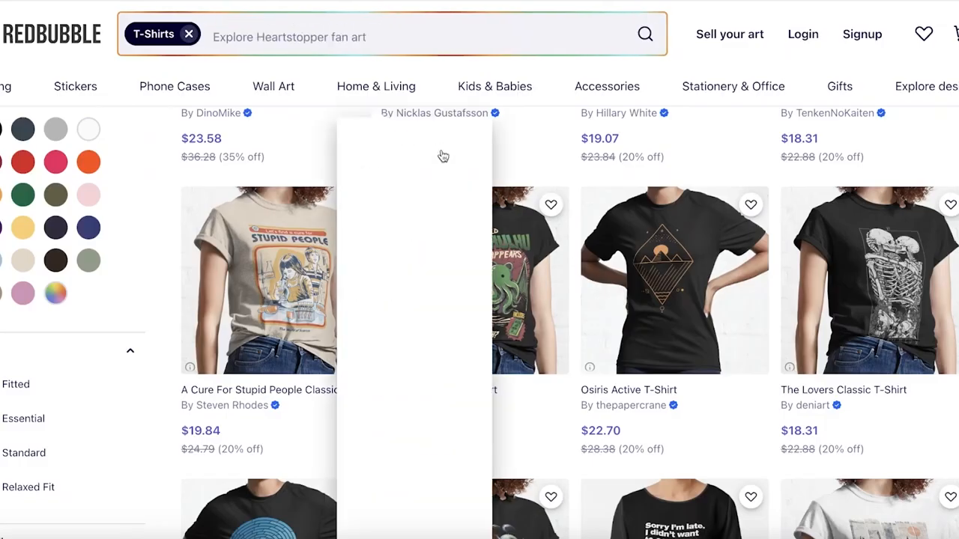
scroll(755, 273, up, 3)
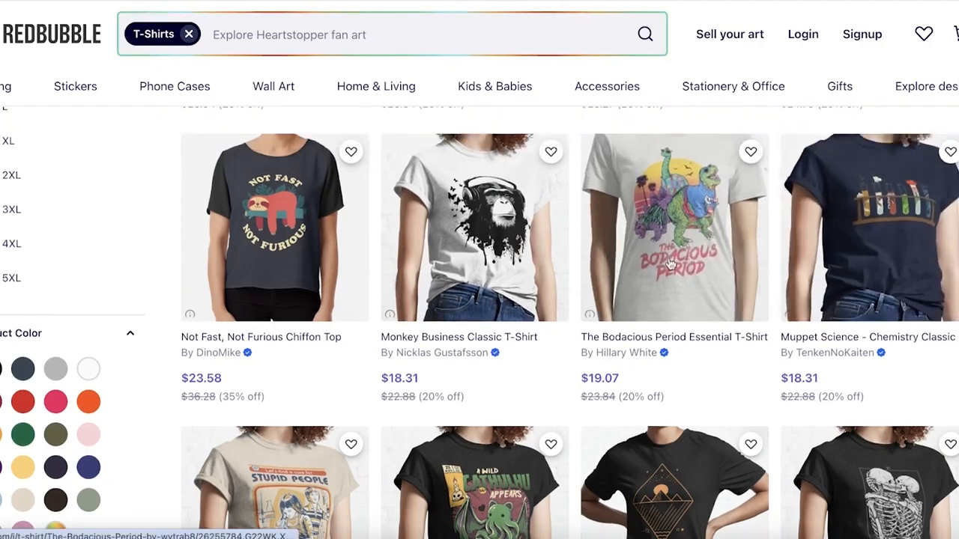
scroll(674, 224, down, 10)
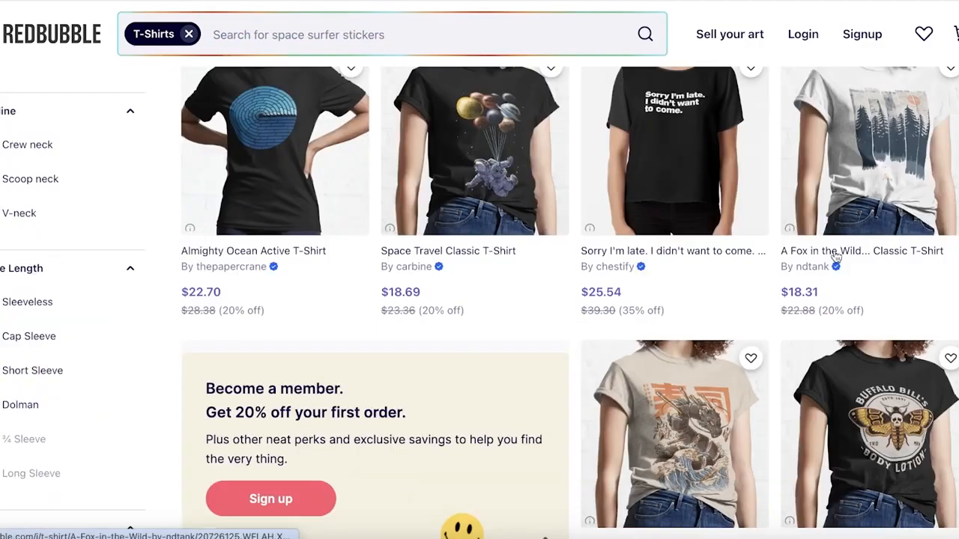
scroll(462, 204, down, 5)
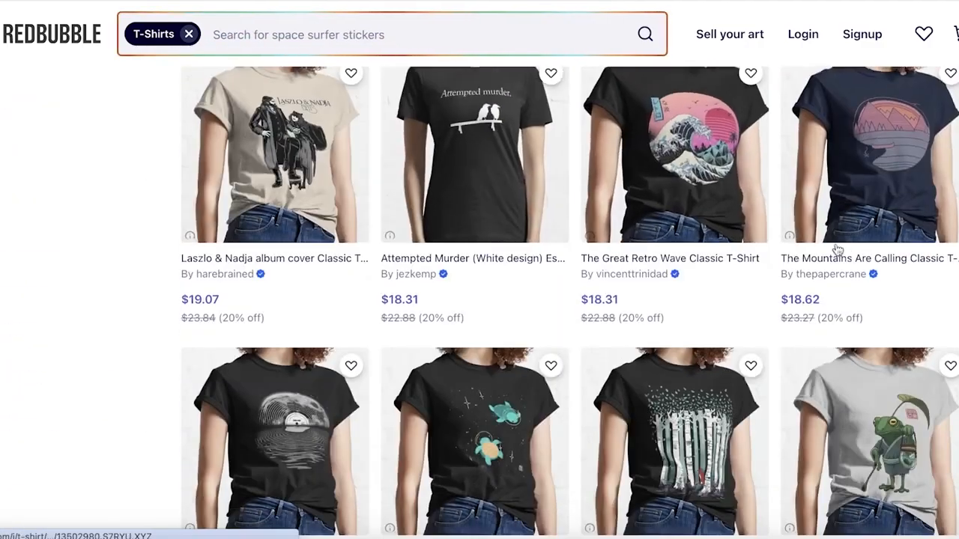
scroll(361, 305, down, 5)
scroll(361, 306, down, 5)
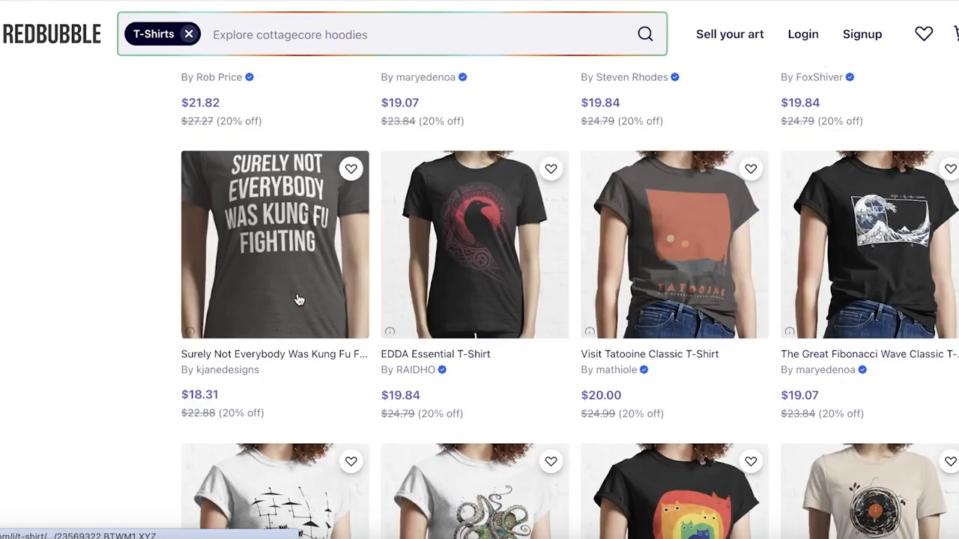
scroll(52, 317, down, 4)
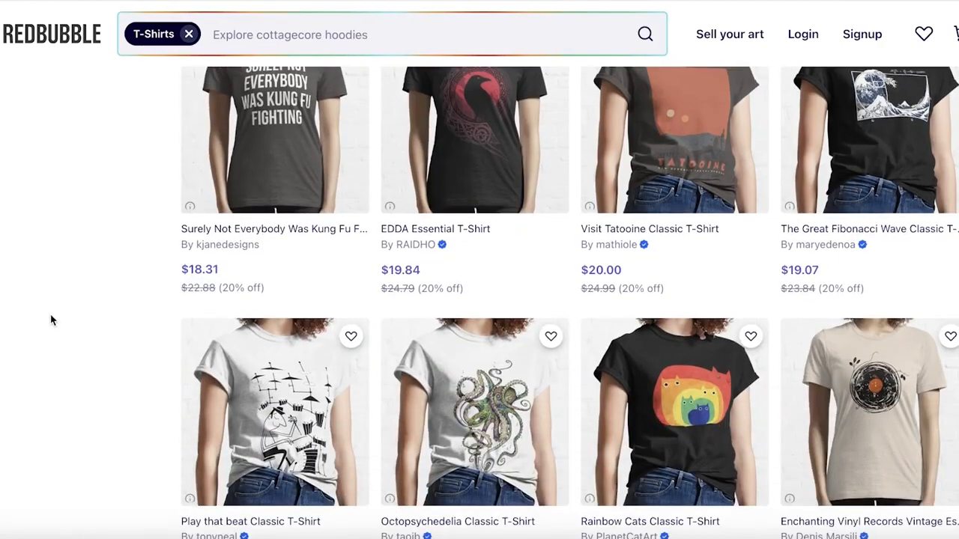
scroll(55, 316, down, 3)
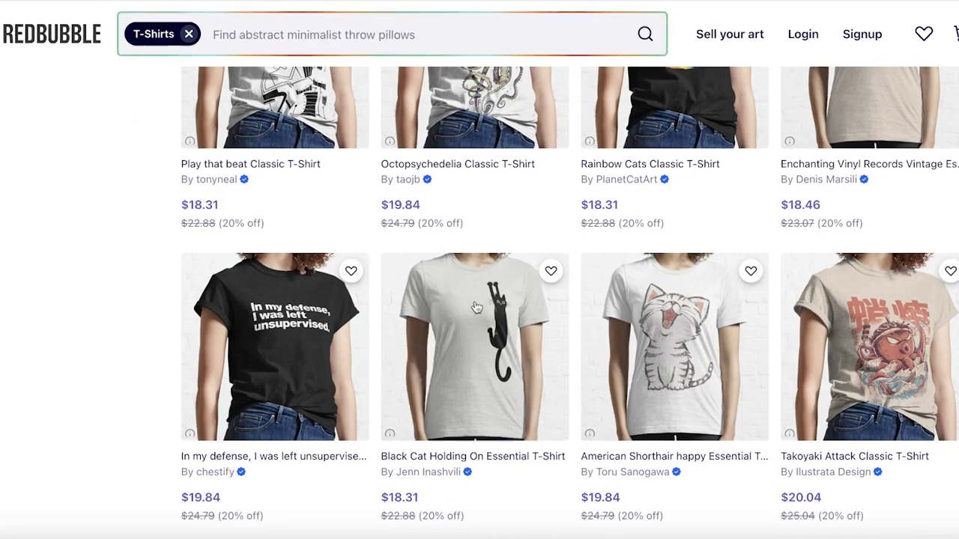
scroll(405, 307, down, 2)
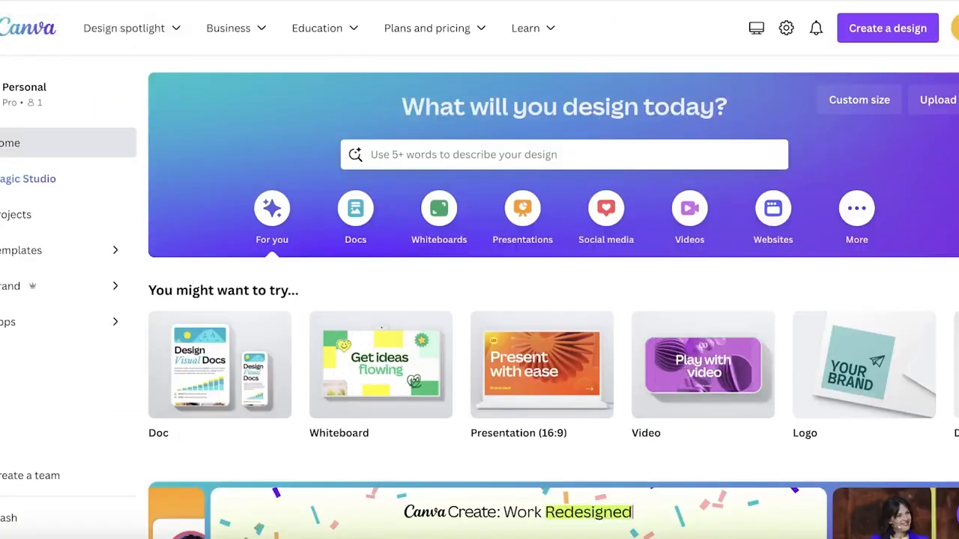
- Create a new custom-size Canva design 12 in wide and 14 in high
click(854, 100)
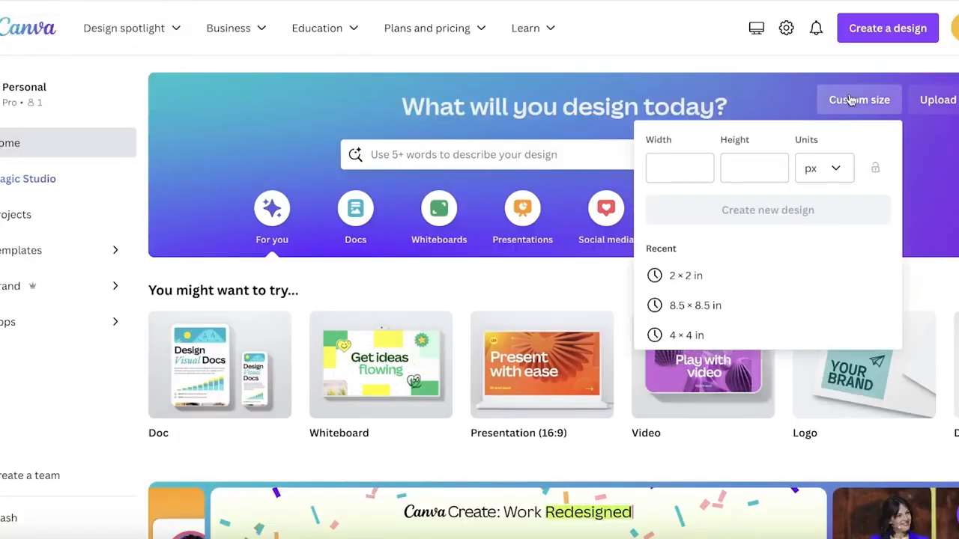
click(836, 167)
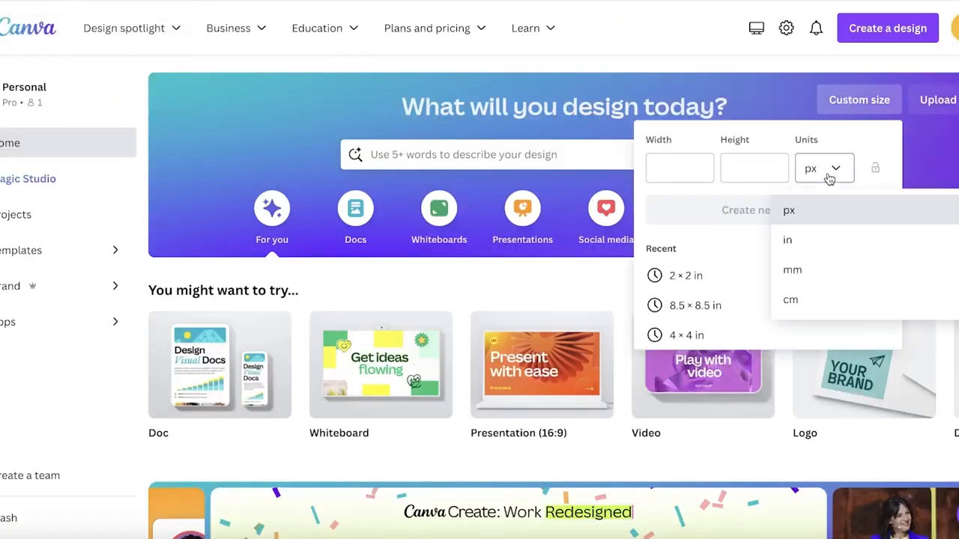
click(809, 238)
click(683, 175)
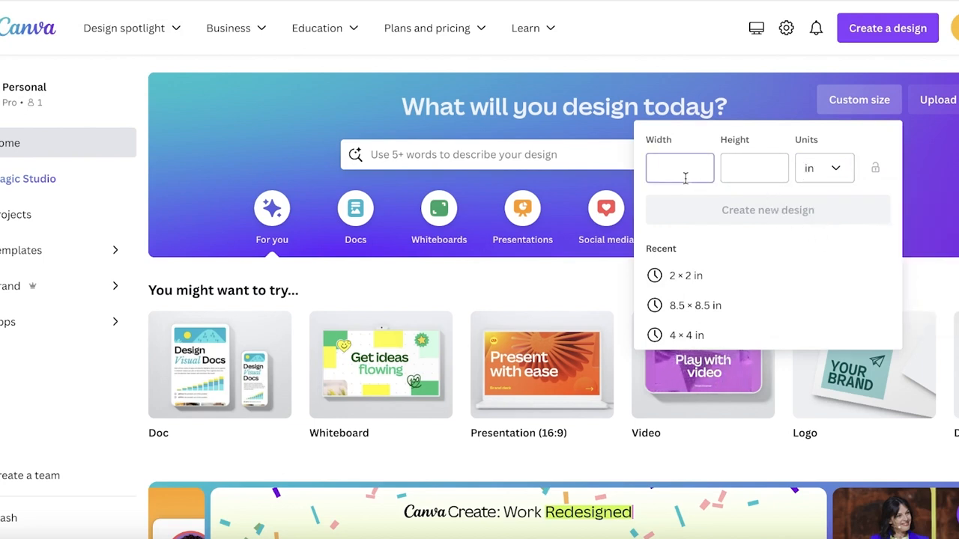
text(12)
click(781, 161)
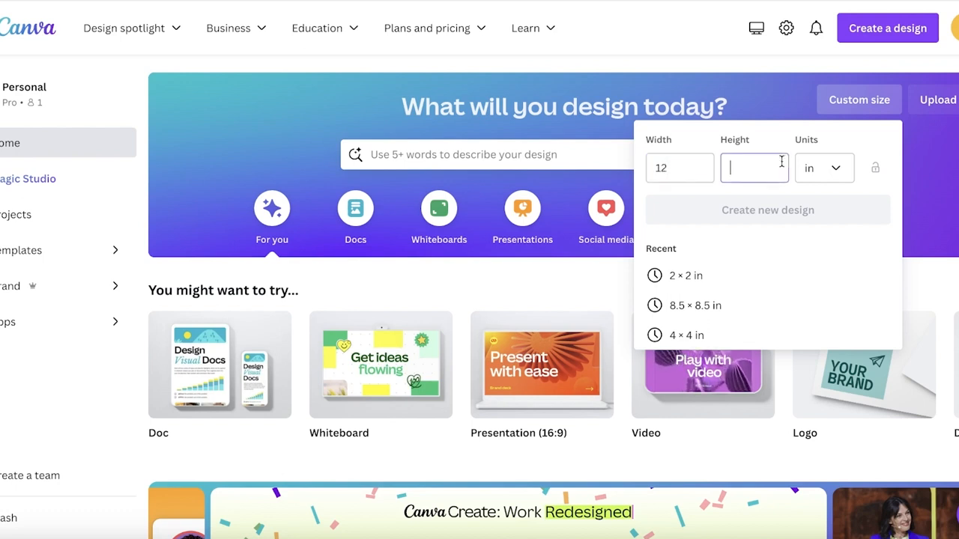
text(14)
click(768, 210)
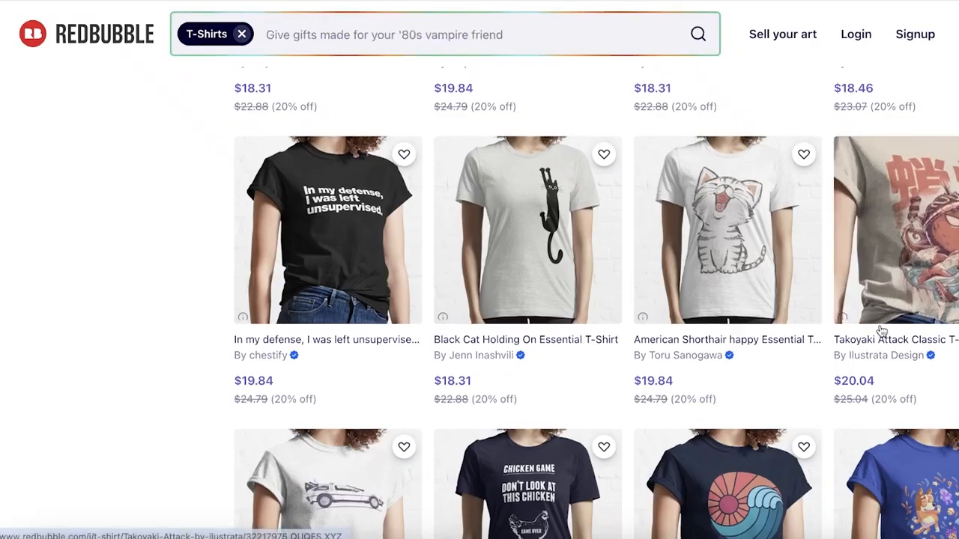
- Switch to Redbubble and examine further women's t-shirt designs lower in the listings for inspiration
scroll(877, 332, down, 10)
scroll(640, 378, down, 12)
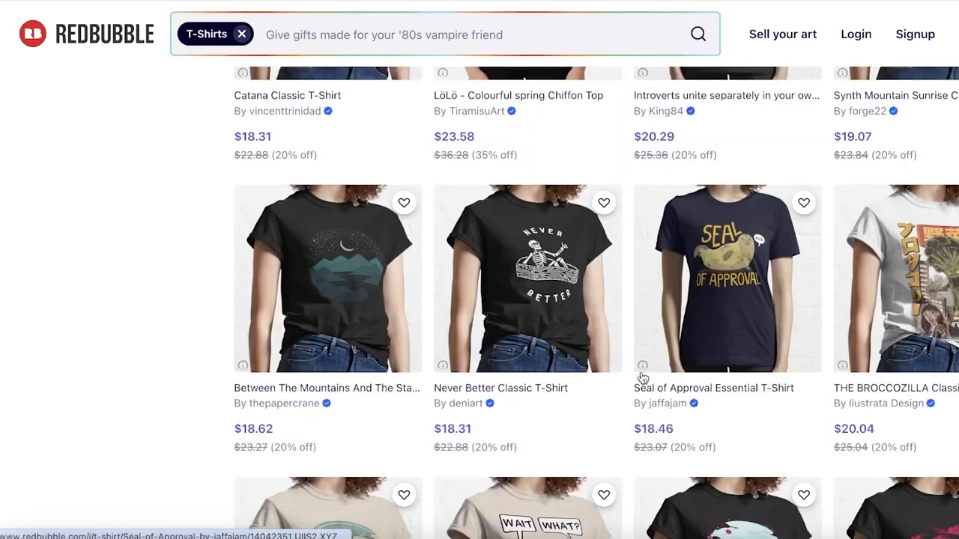
scroll(642, 378, up, 5)
scroll(622, 371, down, 2)
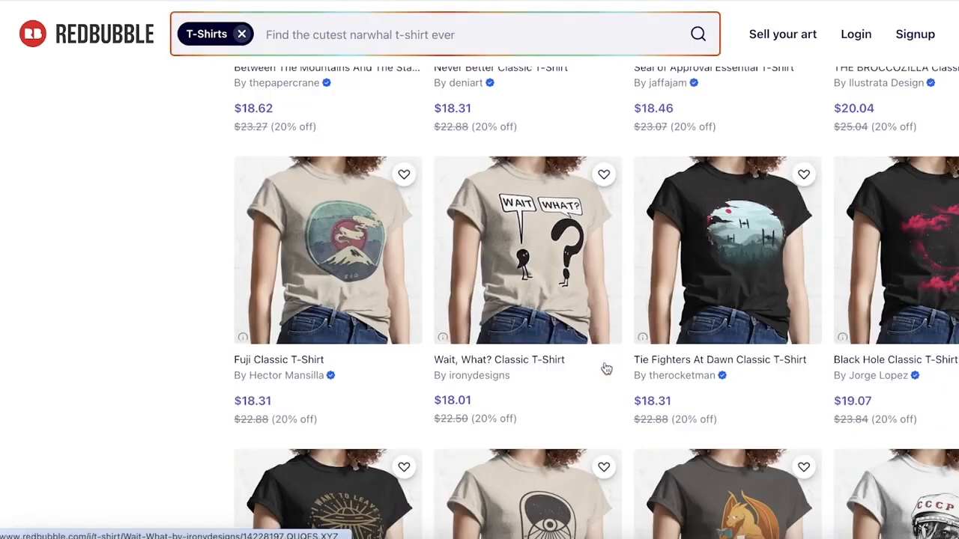
scroll(225, 300, down, 2)
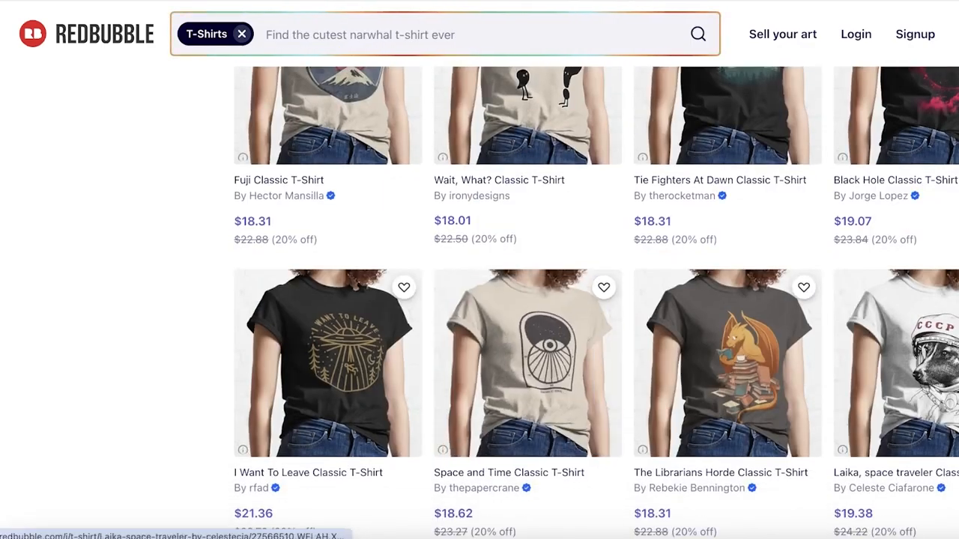
scroll(881, 229, down, 7)
scroll(881, 229, down, 4)
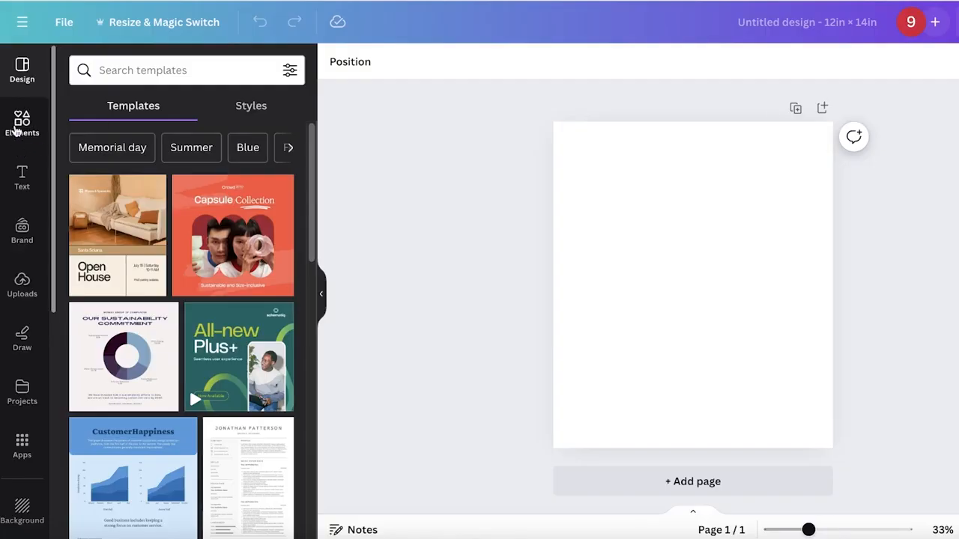
- In the Canva design, show all Featured graphics from the elements library
click(16, 128)
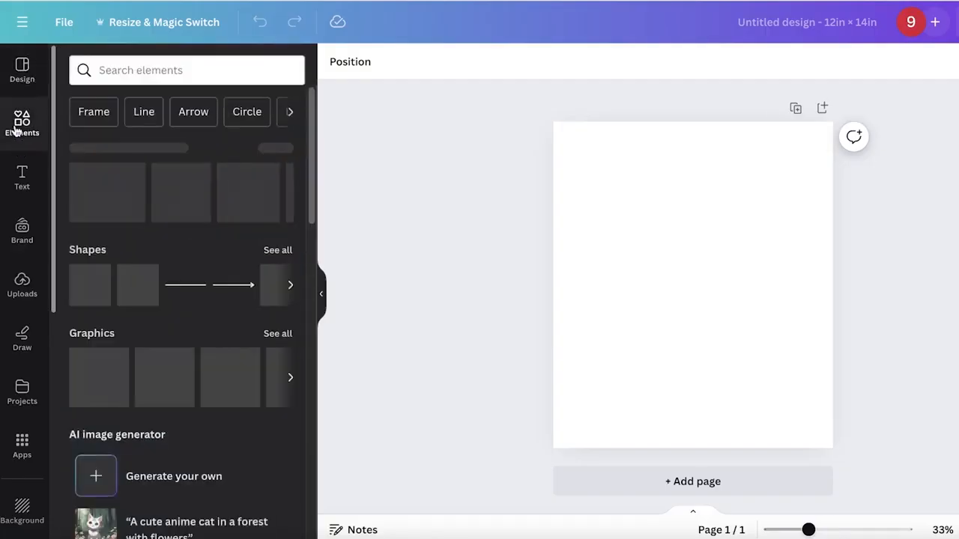
click(279, 333)
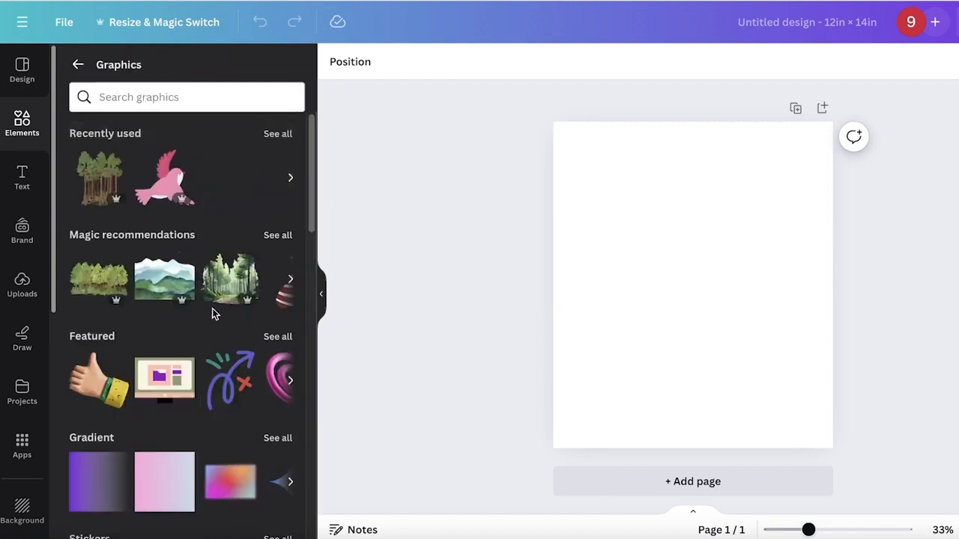
click(275, 337)
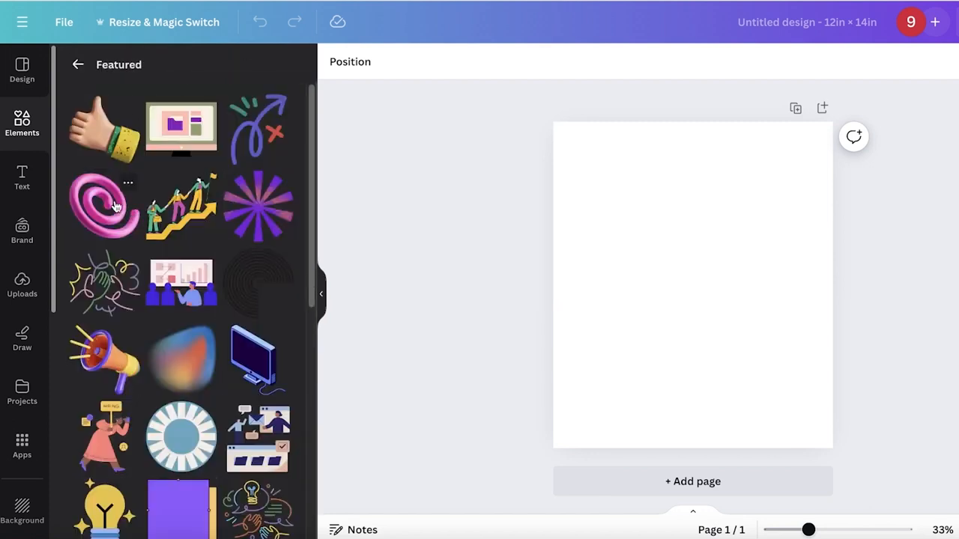
- Try the pink spiral graphic on the blank page and delete it
click(116, 207)
drag(588, 173, 657, 250)
key(Delete)
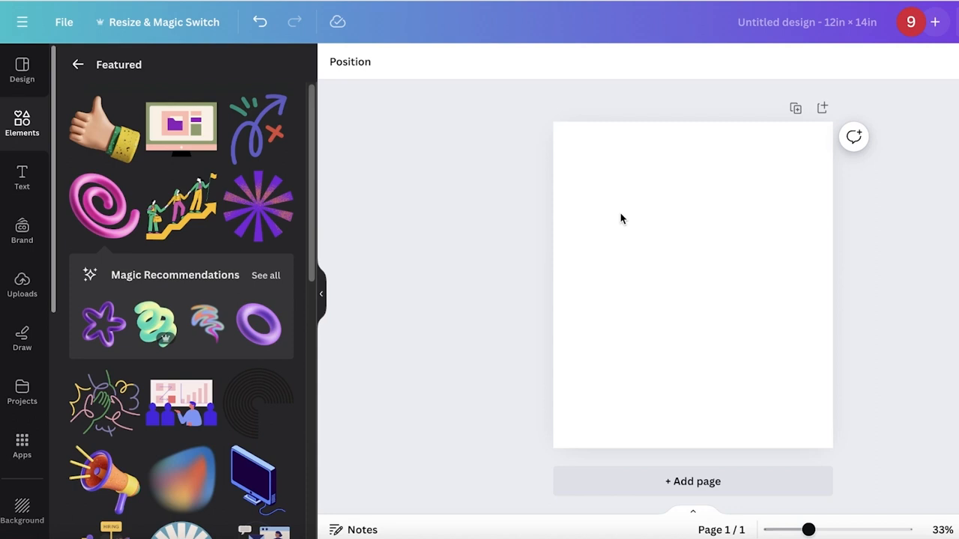
- Try the silver robotic peace-sign hand from the Featured graphics on the blank page and delete it
scroll(205, 225, down, 5)
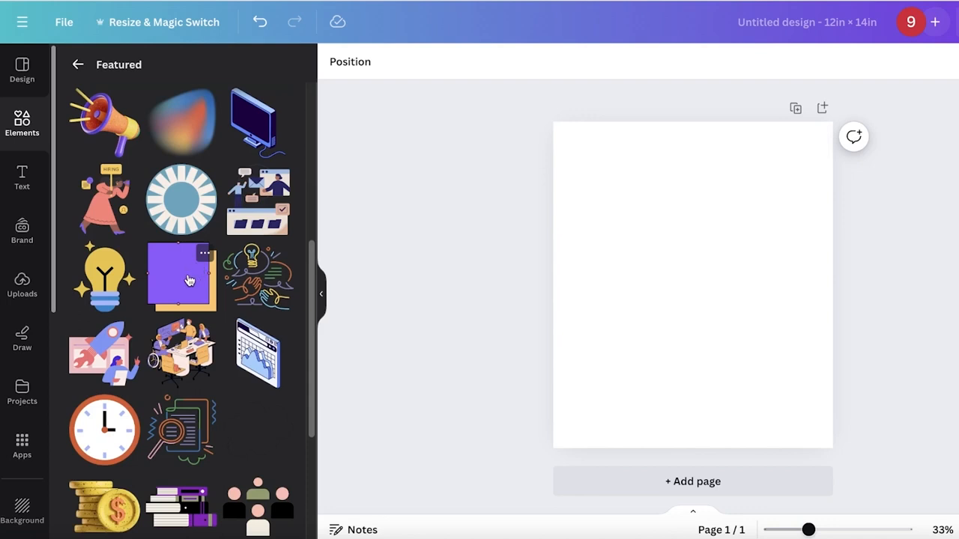
scroll(187, 289, down, 7)
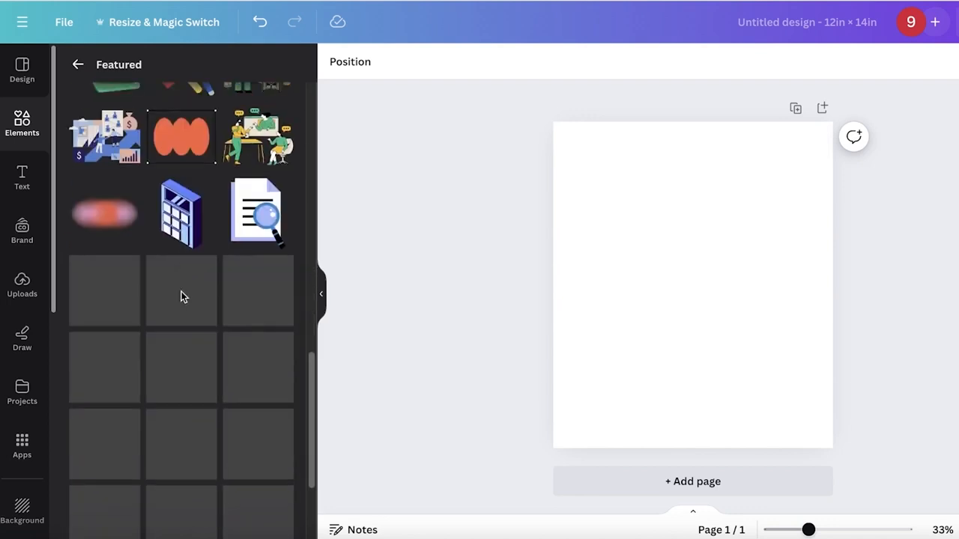
click(171, 297)
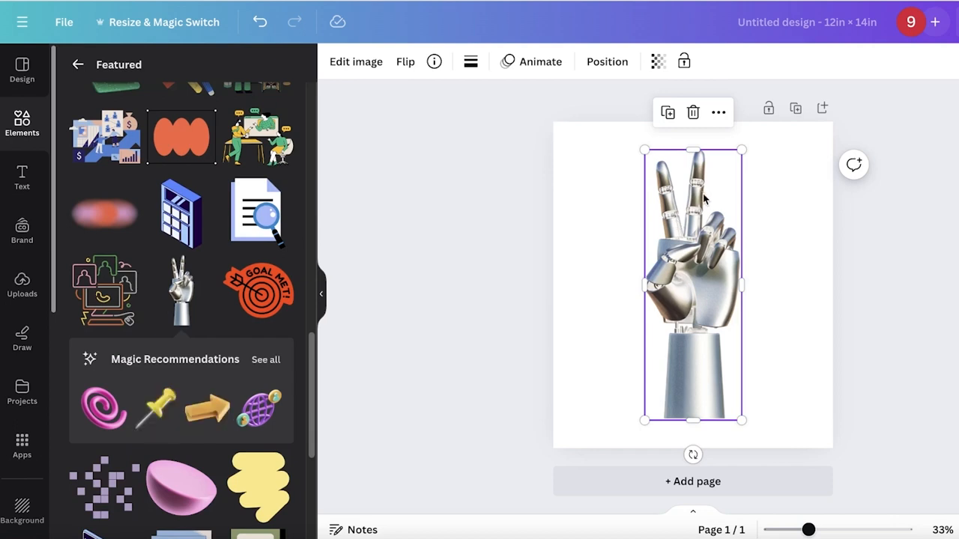
click(762, 177)
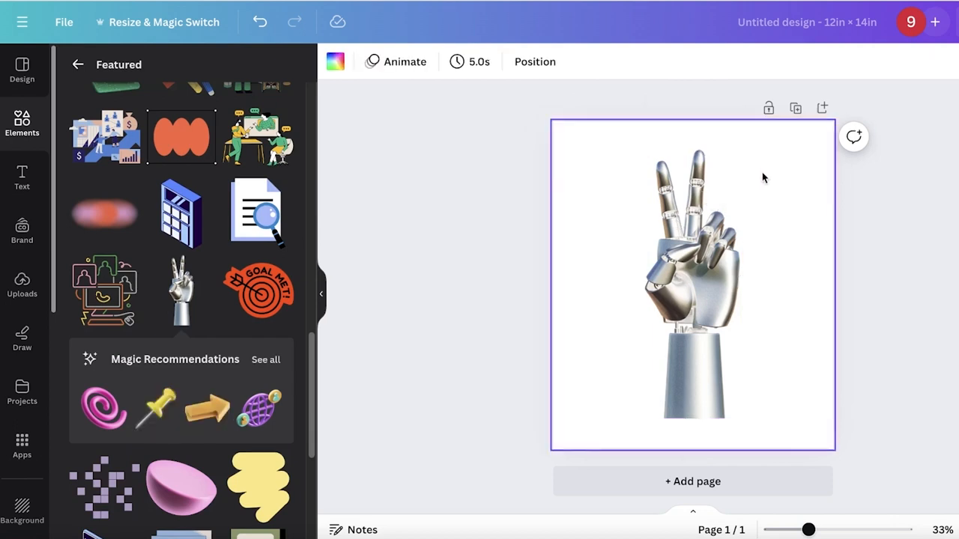
click(722, 247)
key(Delete)
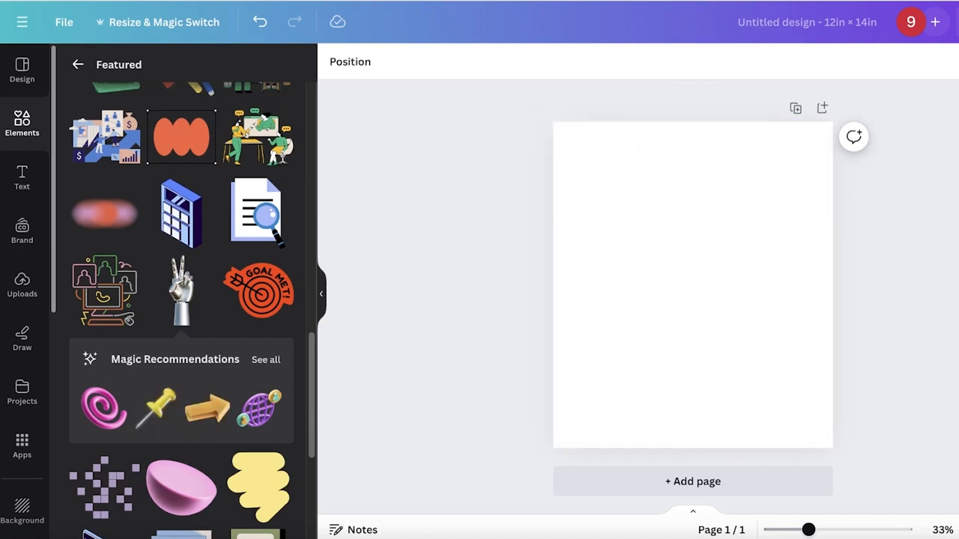
- Try the four-piece puzzle graphic on the page, enlarged and centred, and delete it
scroll(160, 345, down, 4)
scroll(158, 343, down, 3)
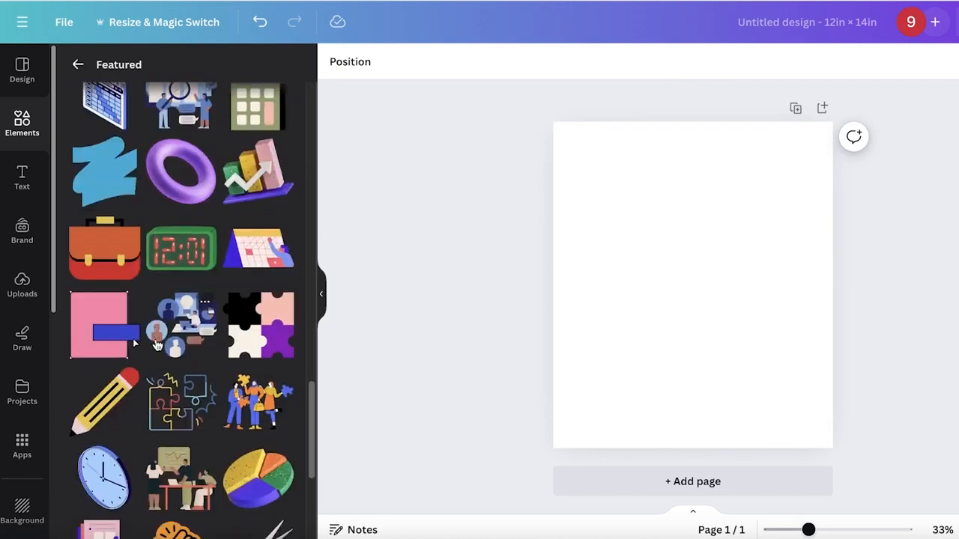
click(247, 330)
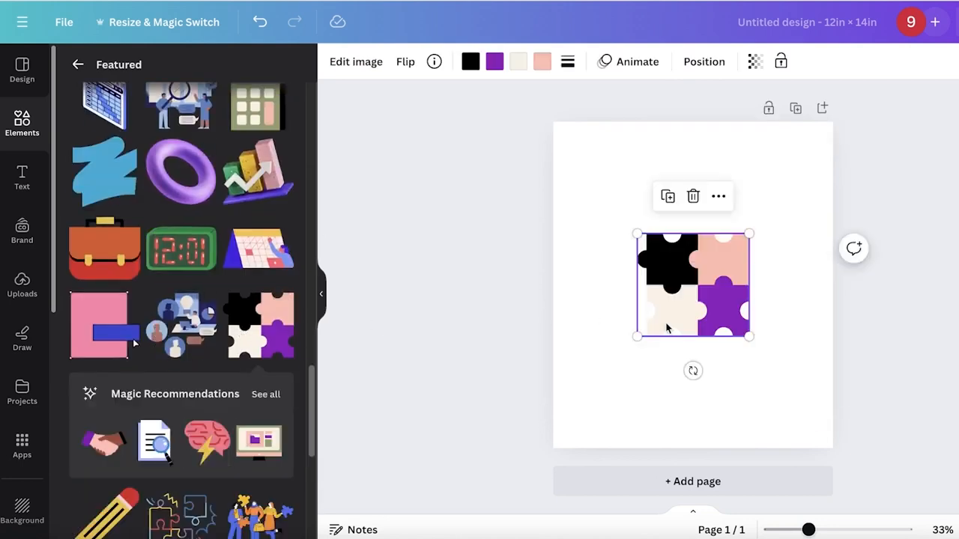
drag(752, 235, 833, 155)
drag(801, 208, 753, 259)
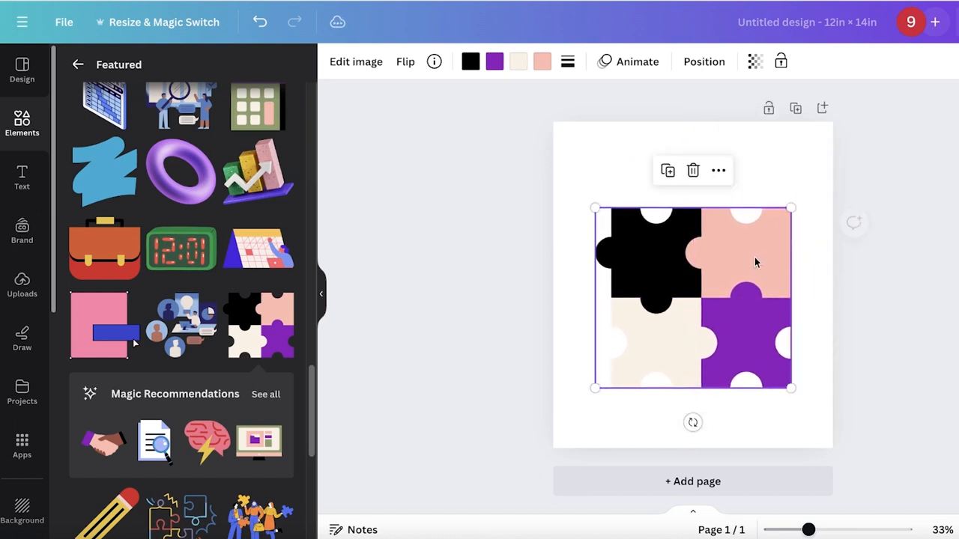
key(Delete)
- Return from the Featured graphics to the main elements library and select the blank page
scroll(185, 451, down, 2)
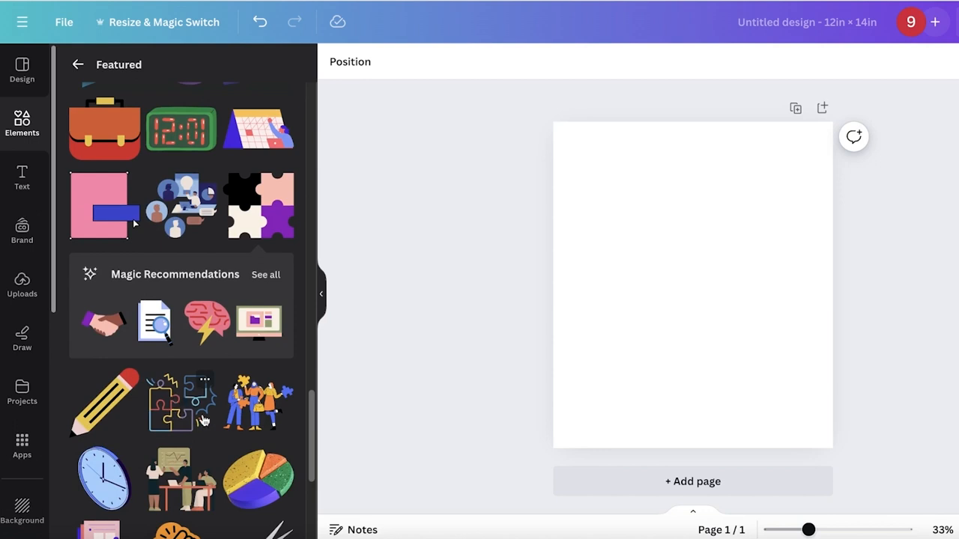
click(25, 143)
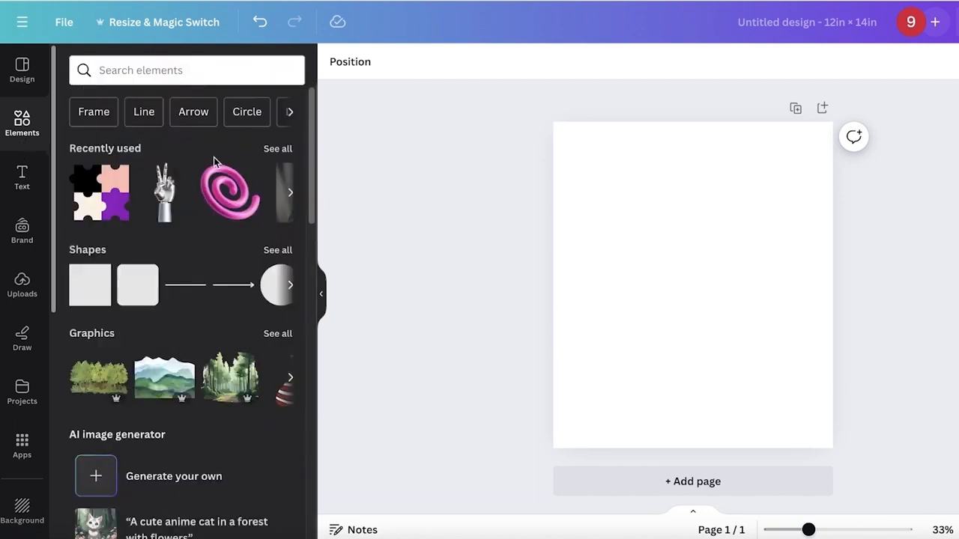
click(145, 70)
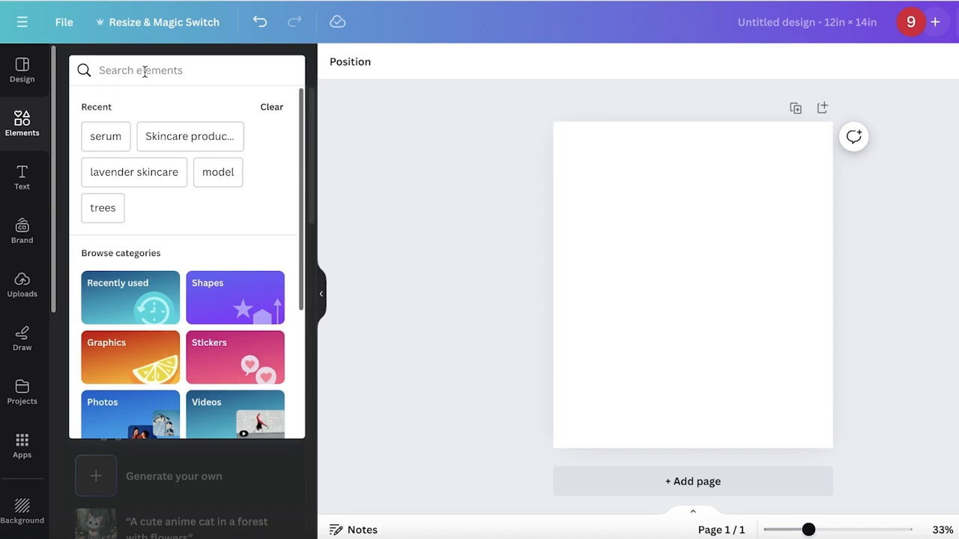
click(841, 332)
click(785, 333)
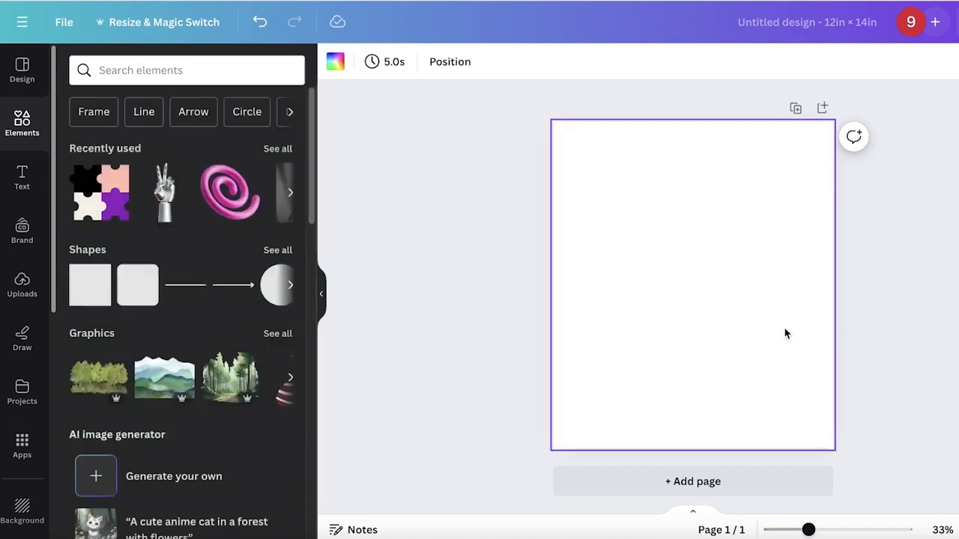
- Rename the design as "Tshirt Design"
click(819, 32)
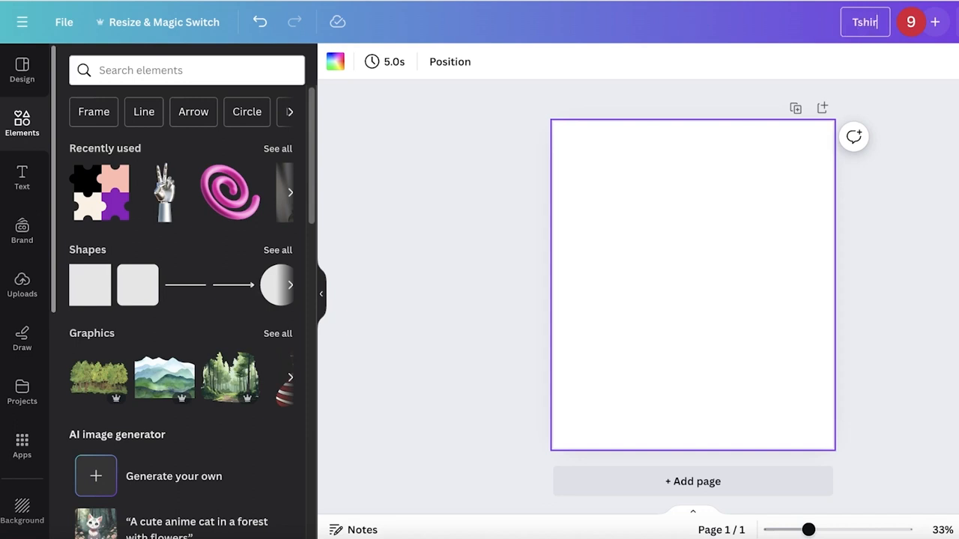
text(Tshirt Design)
key(Return)
- Set the page background to the pale cream colour from the Brand Kit palette
click(340, 72)
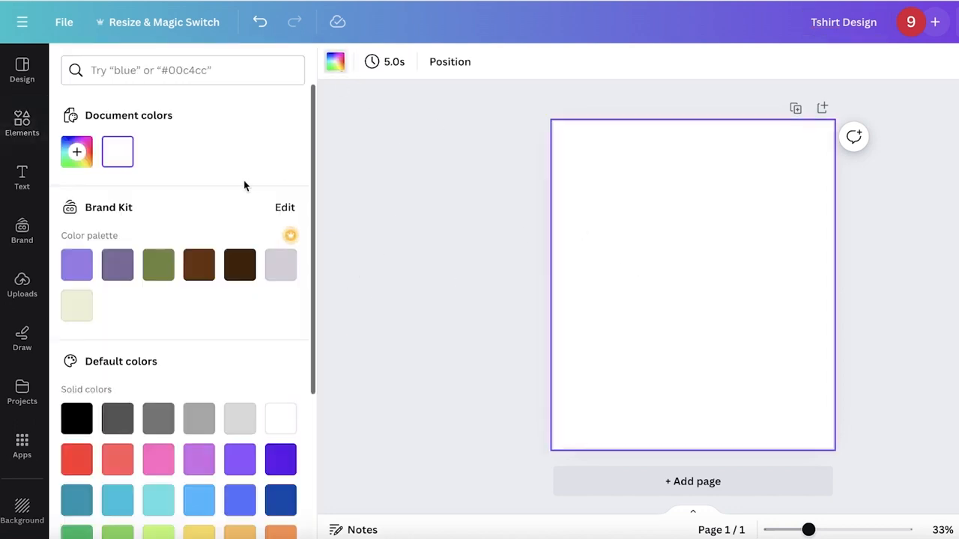
click(83, 312)
click(529, 212)
click(490, 248)
click(755, 214)
click(336, 61)
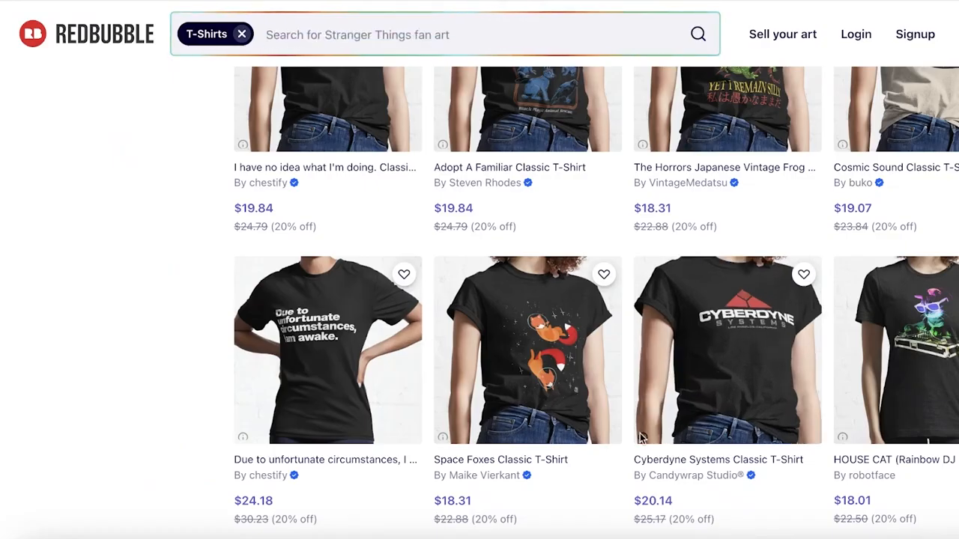
- Switch to Redbubble and compare the shirt colours and designs further along the women's t-shirt listings
scroll(525, 299, up, 3)
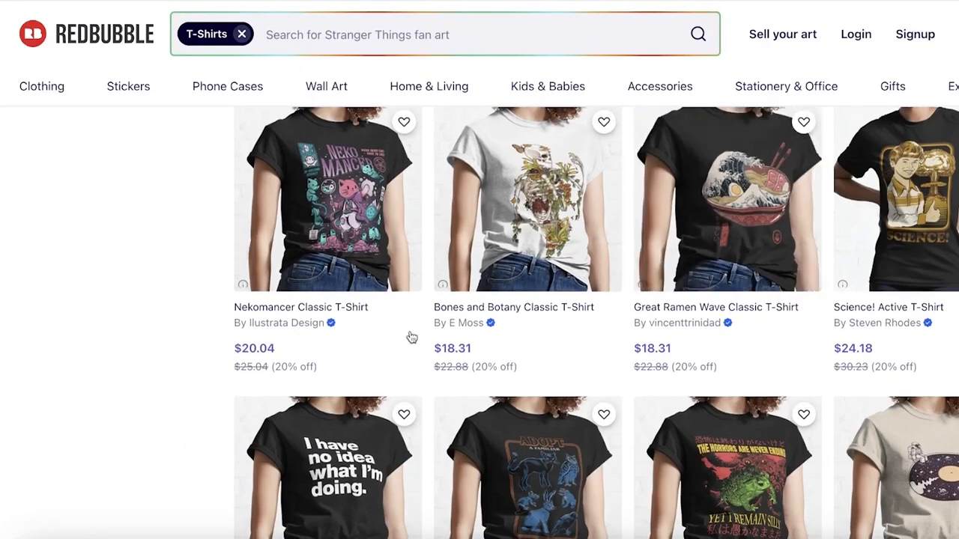
scroll(419, 350, up, 2)
scroll(525, 323, down, 15)
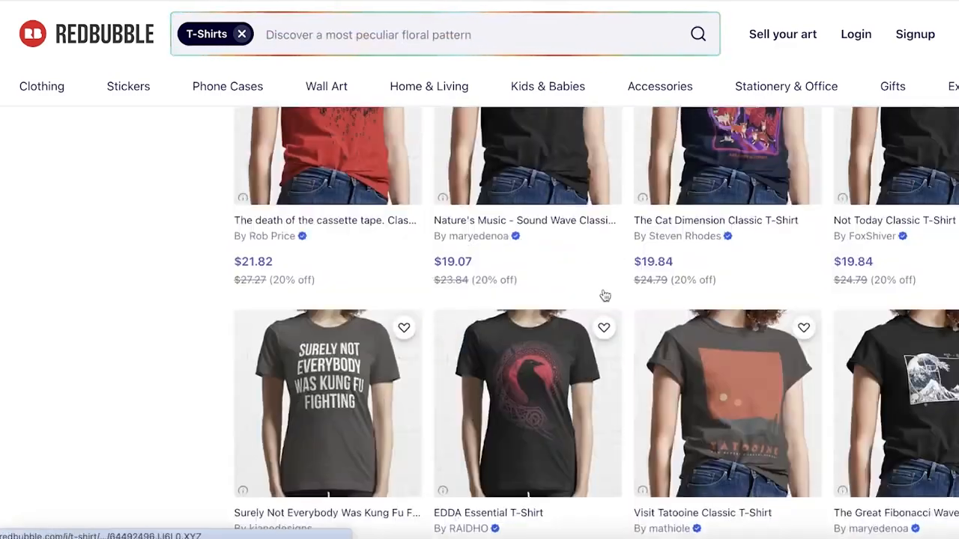
scroll(605, 296, down, 10)
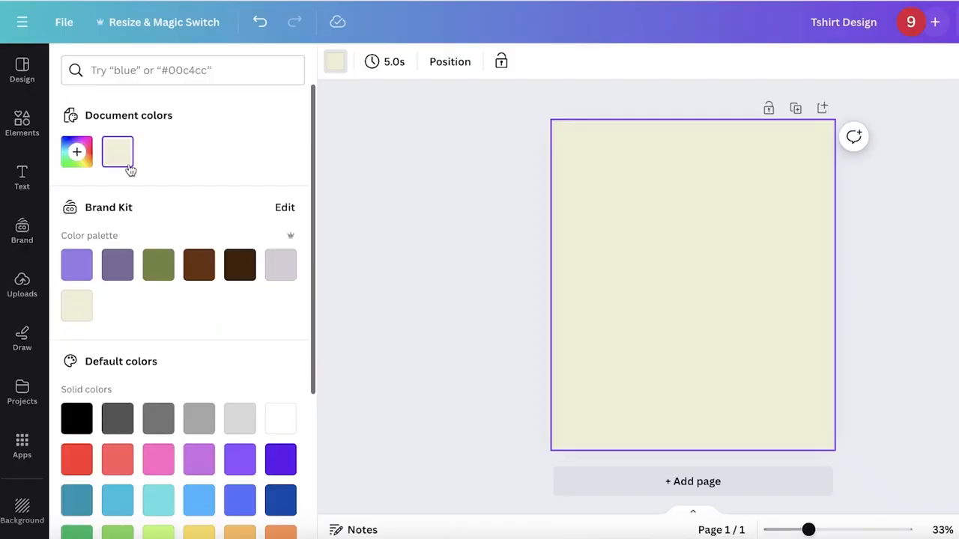
- Switch back to the Canva design, set the page background to solid black and return to the elements library
click(77, 151)
click(78, 417)
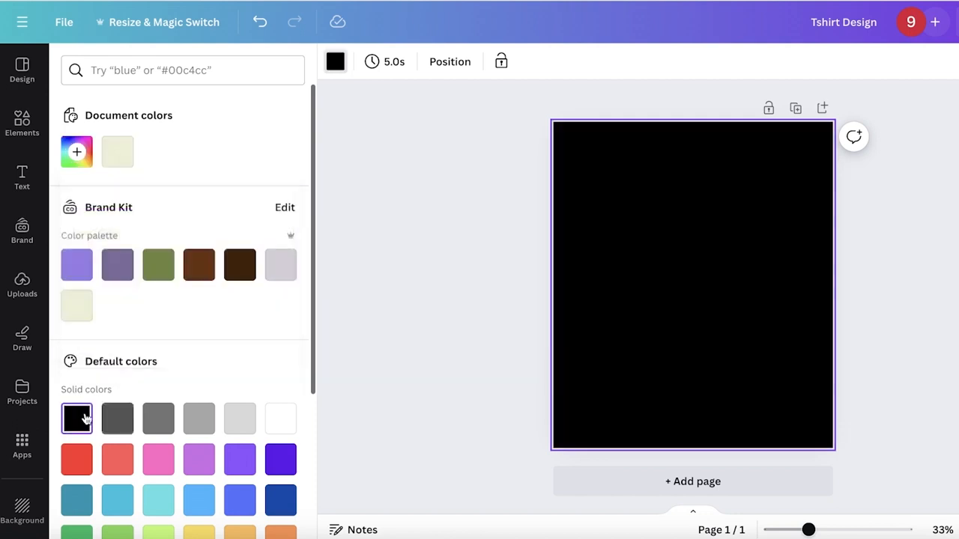
click(370, 226)
click(169, 69)
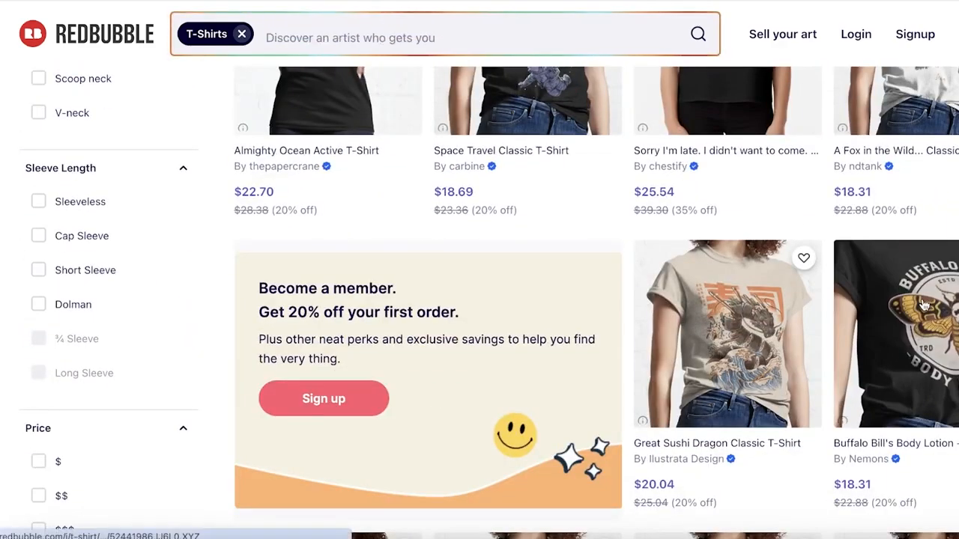
- Switch to Redbubble and examine the illustrated animal and slogan t-shirts in the listings for design ideas
scroll(913, 372, up, 6)
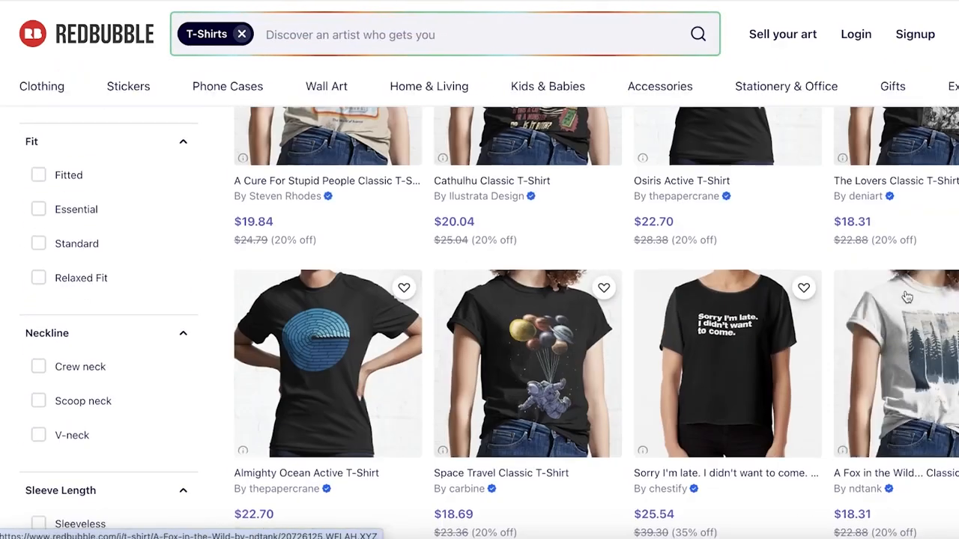
scroll(749, 270, up, 4)
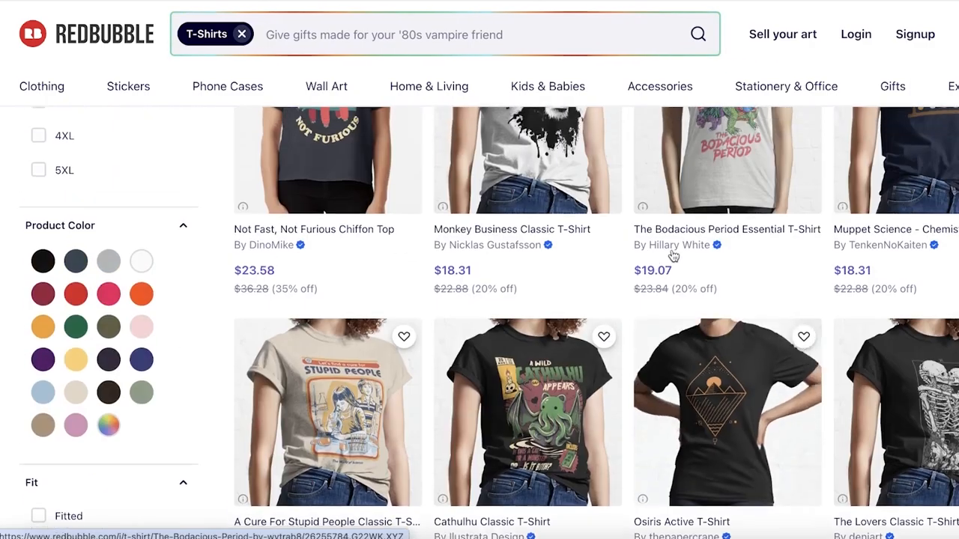
scroll(382, 277, up, 4)
scroll(345, 300, down, 3)
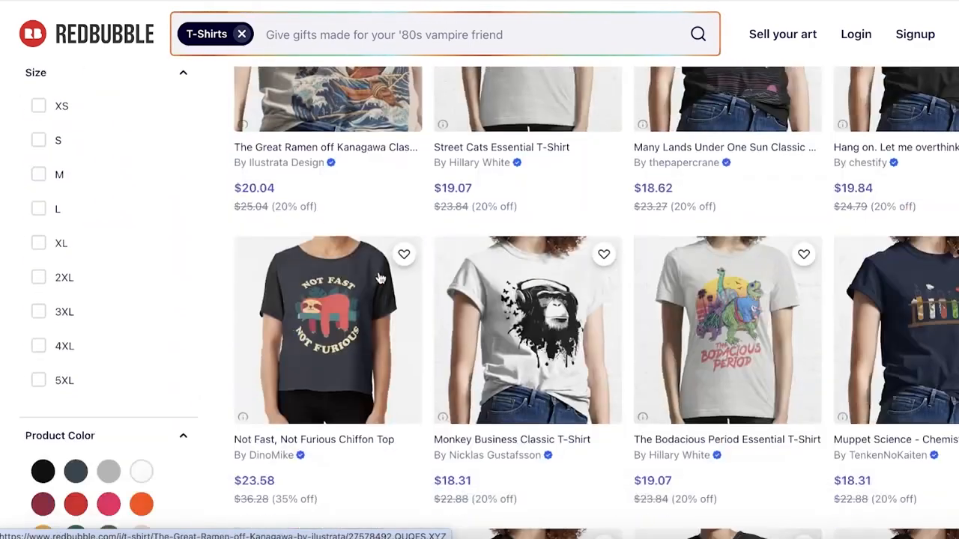
scroll(461, 296, up, 2)
scroll(470, 295, down, 2)
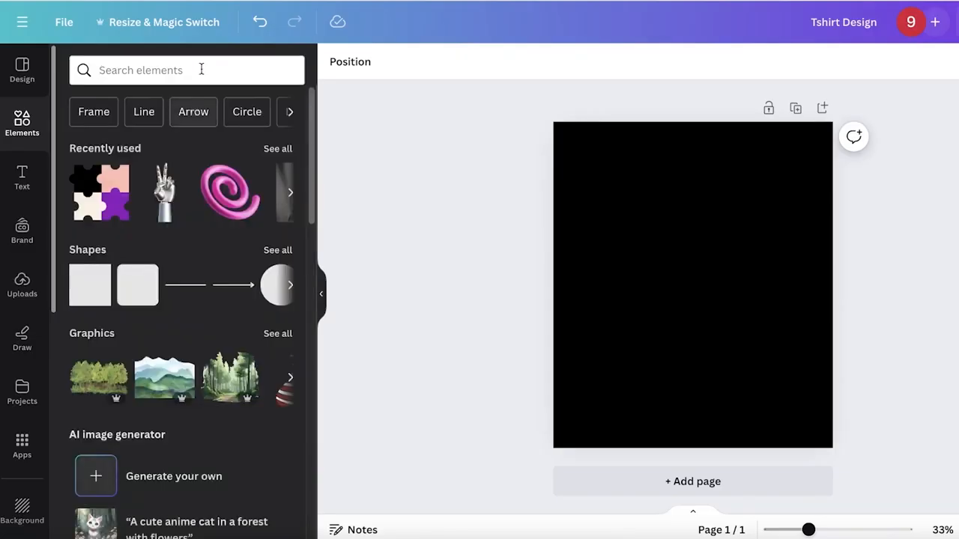
- In the Canva design, search the elements library for "cozy animal" and browse all matching graphics
click(201, 70)
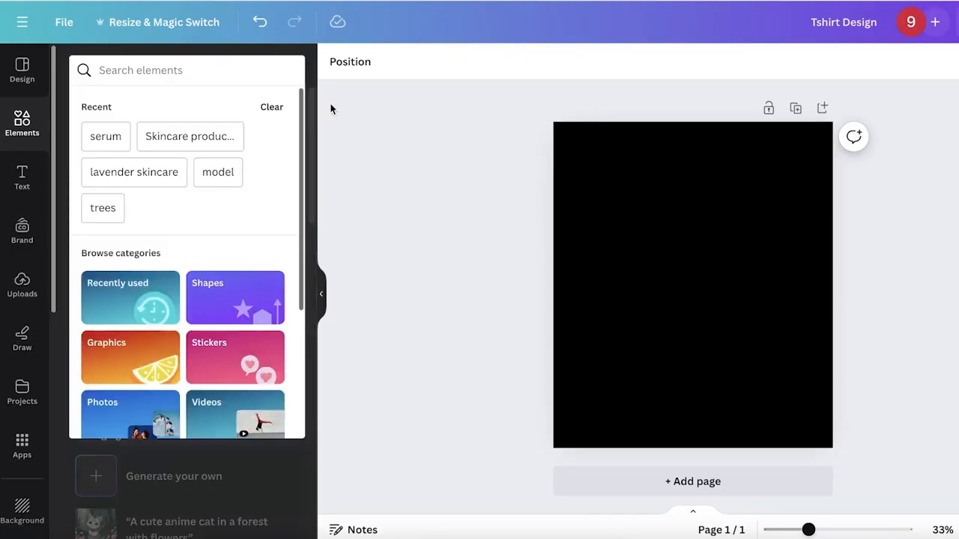
text(cozy animal)
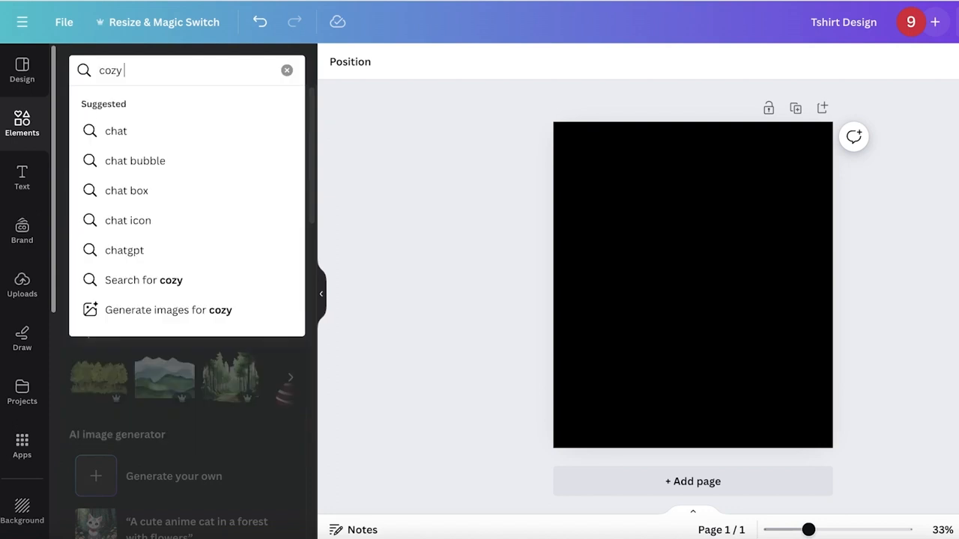
key(Return)
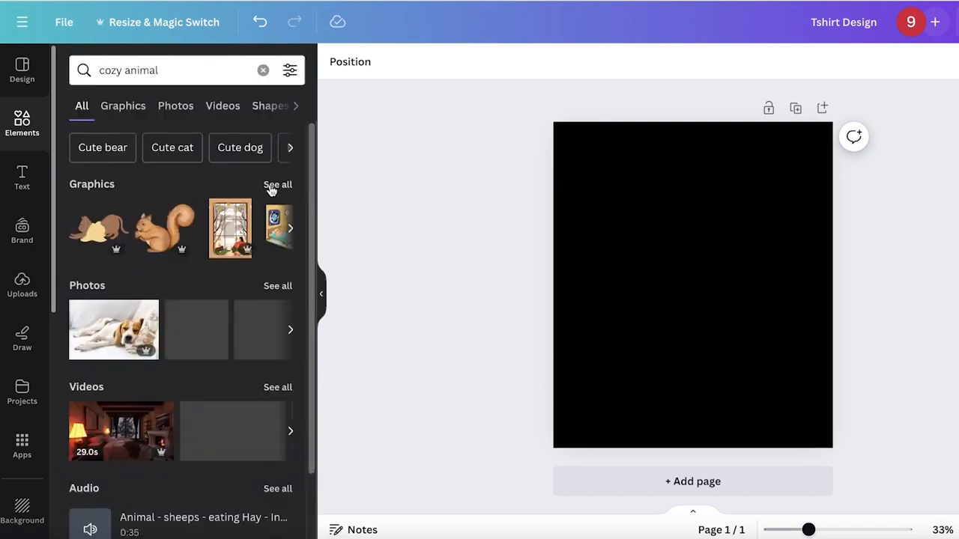
click(272, 186)
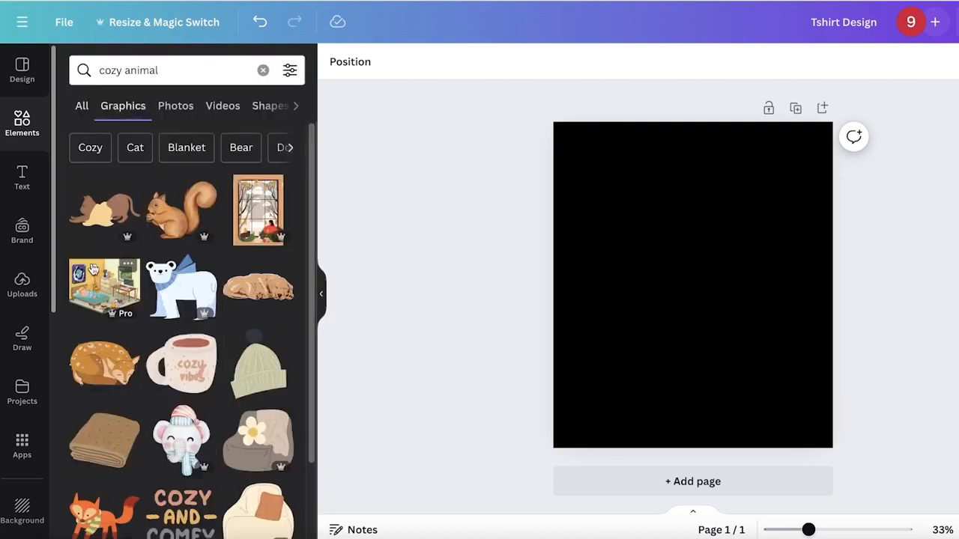
scroll(179, 314, down, 3)
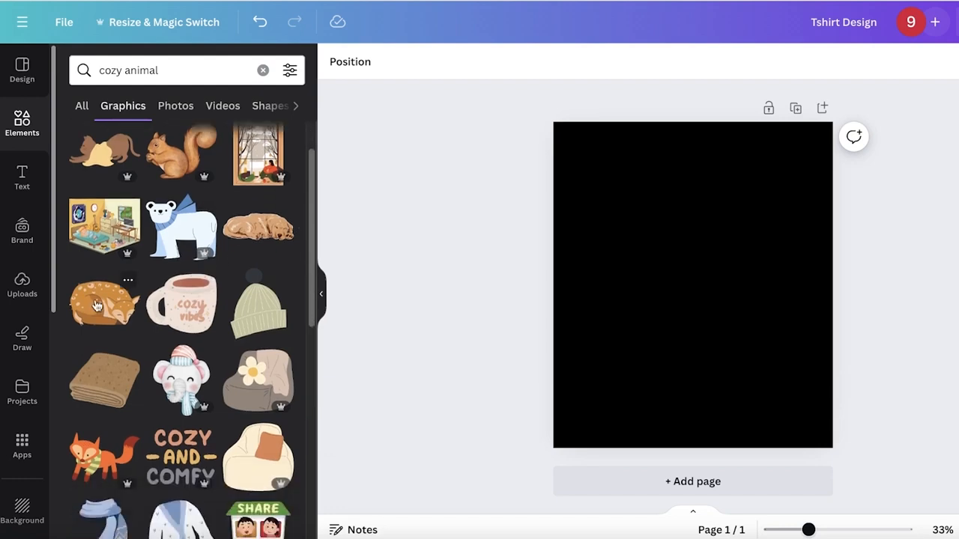
scroll(102, 319, down, 3)
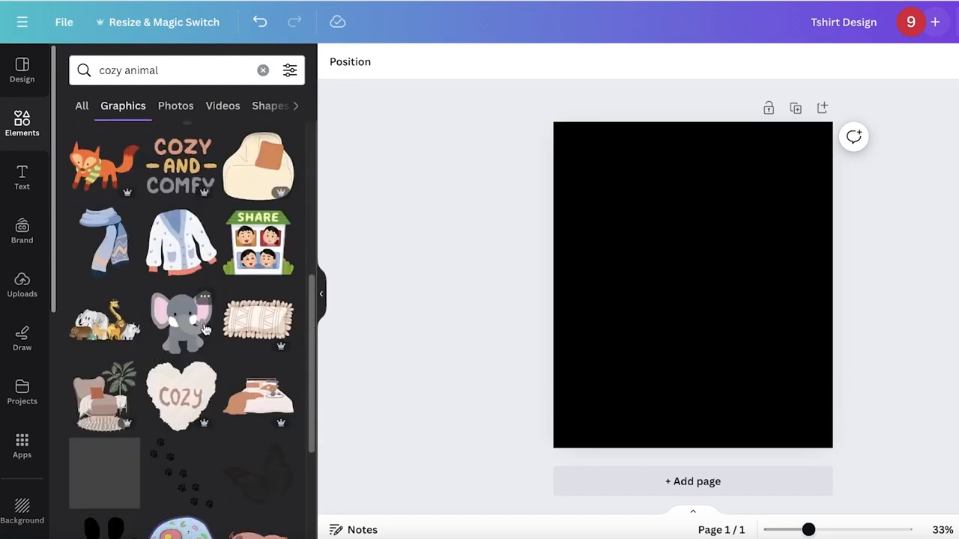
scroll(180, 362, down, 1)
- Search the graphics for "bear in a nightsuit" and look through the results
triple_click(147, 75)
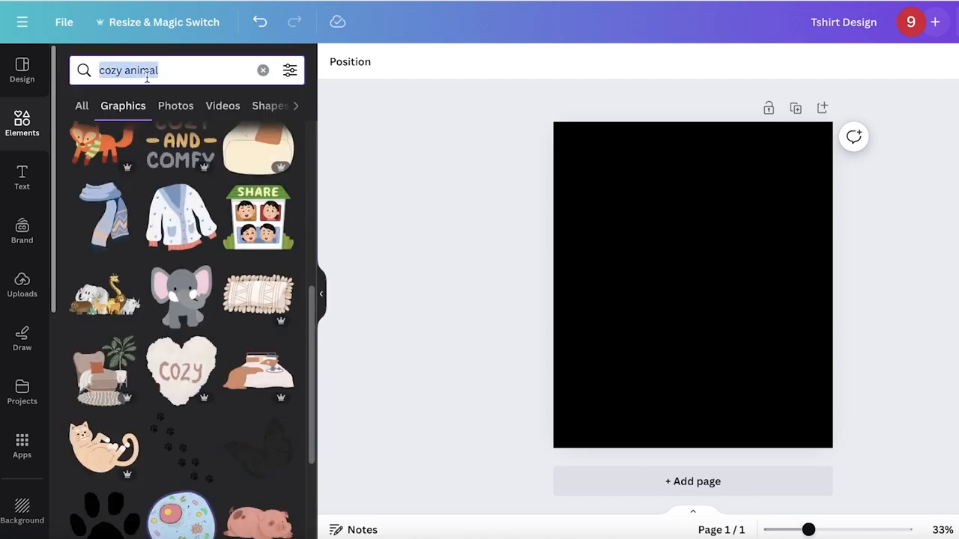
text(bear in)
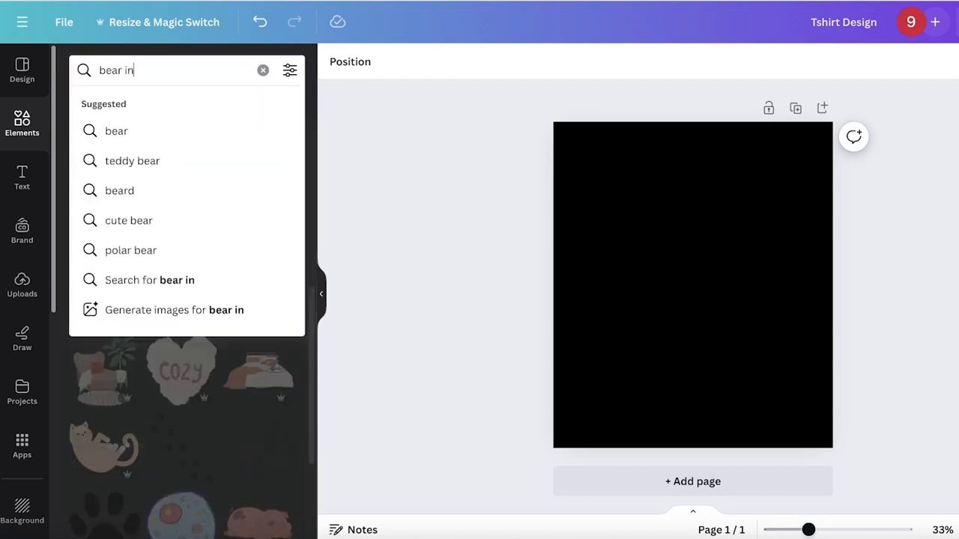
text( a nightsuit)
key(Return)
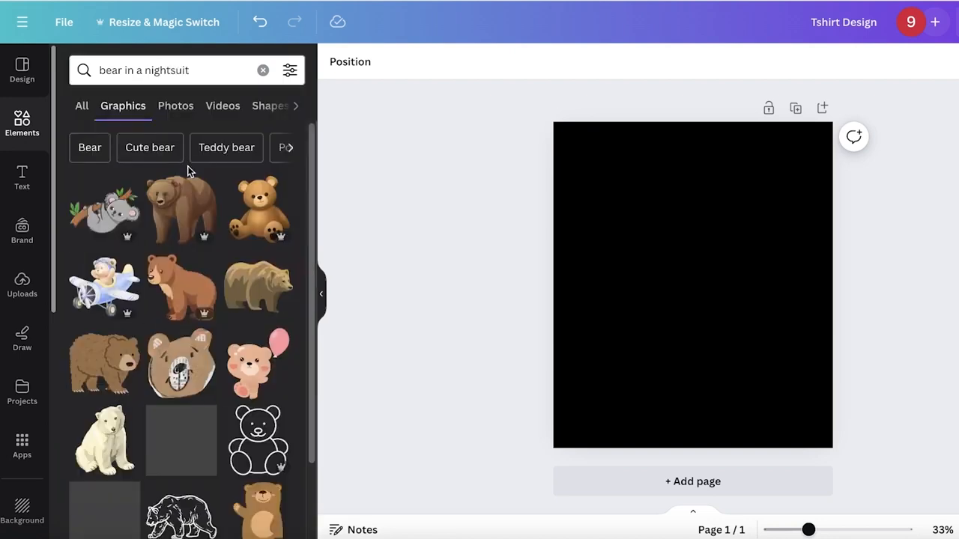
scroll(192, 295, down, 5)
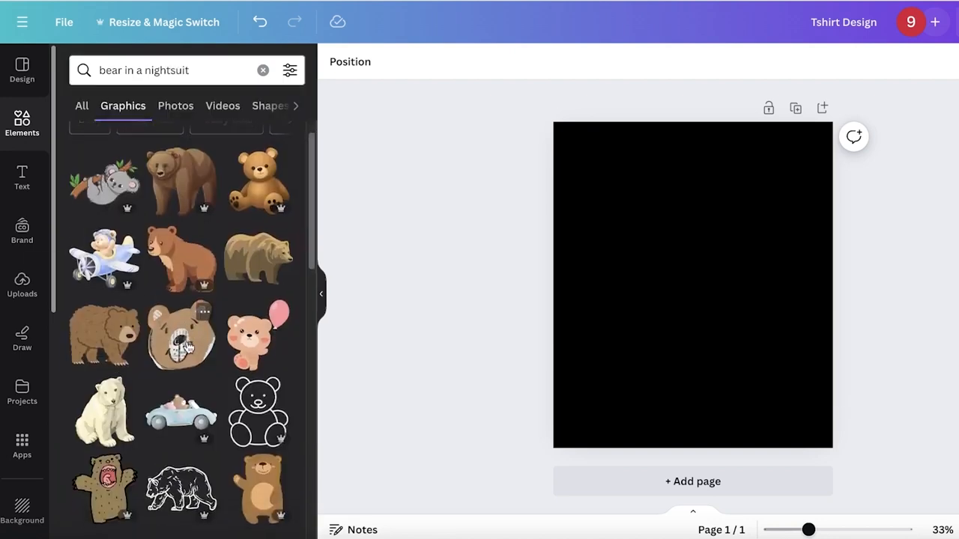
- Search the graphics for "cute bear" instead
click(180, 70)
triple_click(181, 70)
text(cute bear)
key(Return)
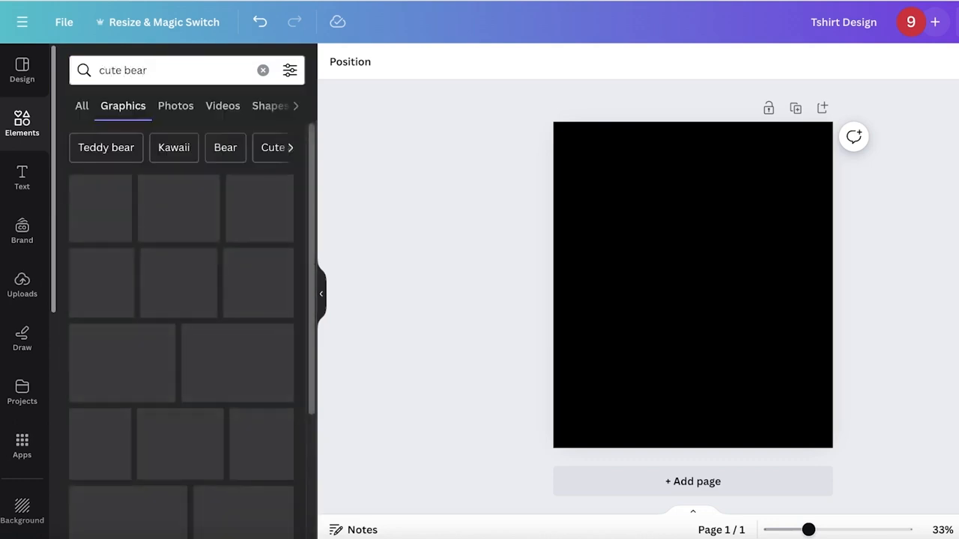
- Add the fluffy bear holding a heart mug from the results and shrink it to a small figure centred on the page
scroll(143, 317, down, 5)
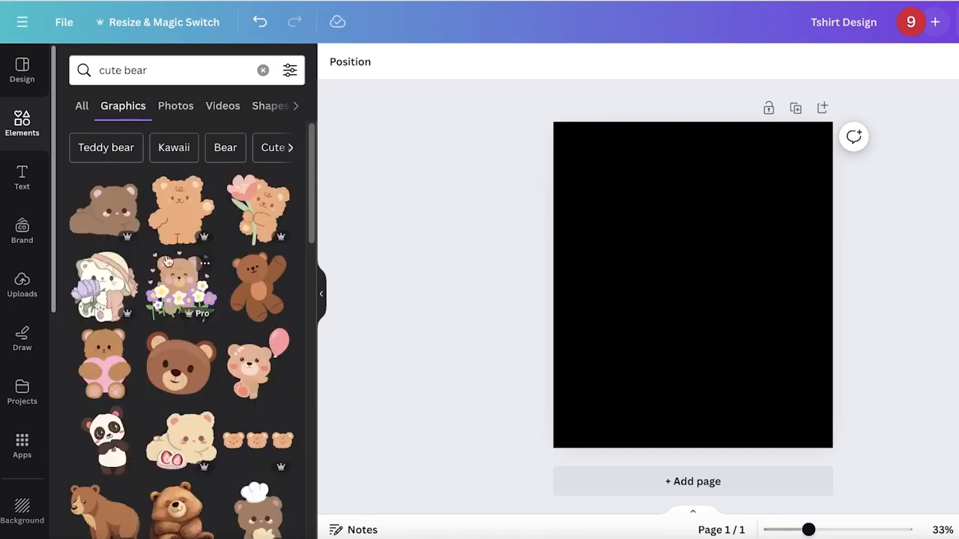
scroll(222, 289, down, 10)
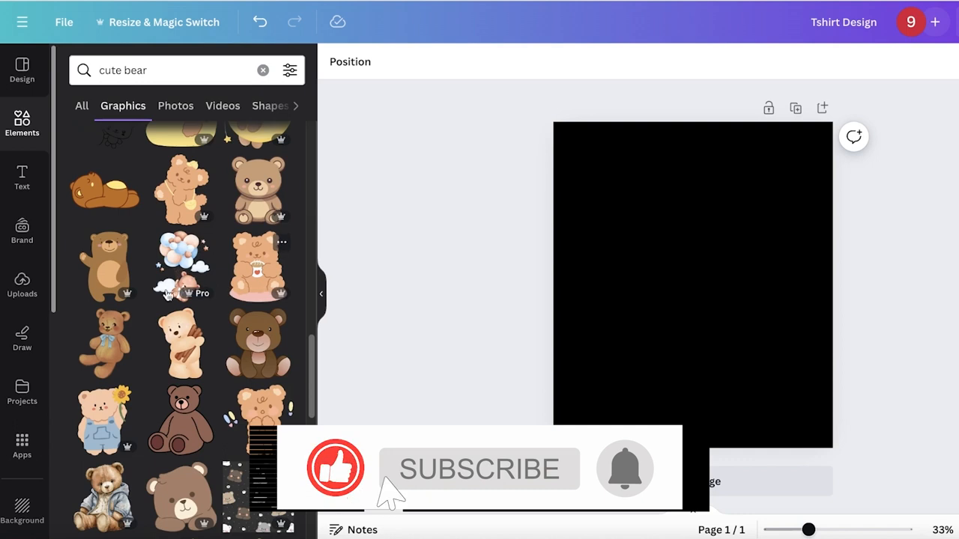
click(257, 266)
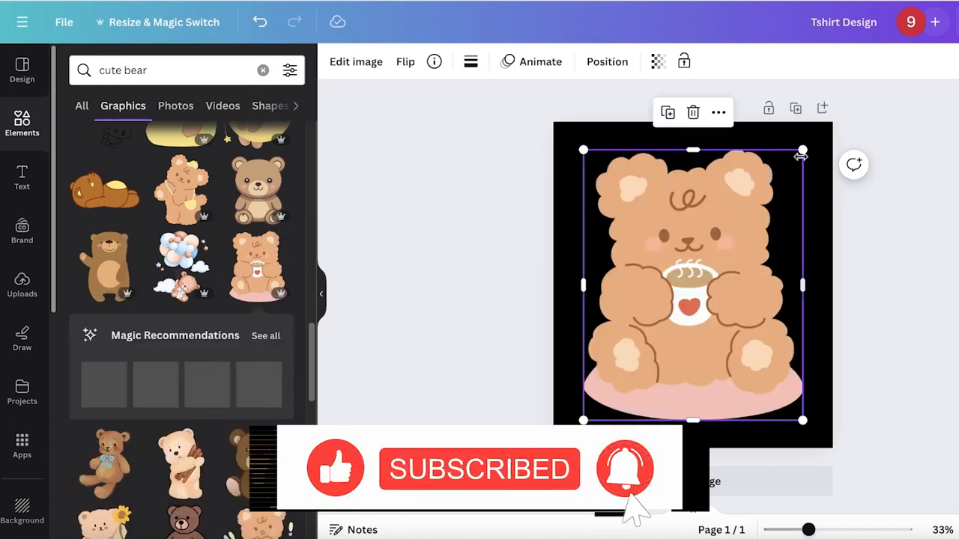
drag(800, 144, 727, 240)
drag(671, 307, 710, 260)
drag(766, 197, 726, 239)
drag(686, 289, 706, 266)
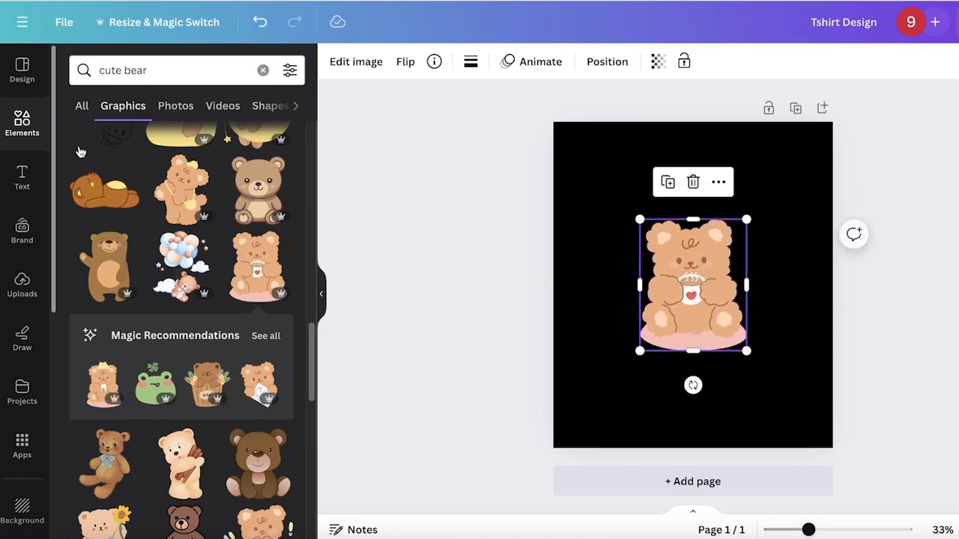
- Search the graphics for "bow" and look through the bow designs
click(23, 124)
click(165, 79)
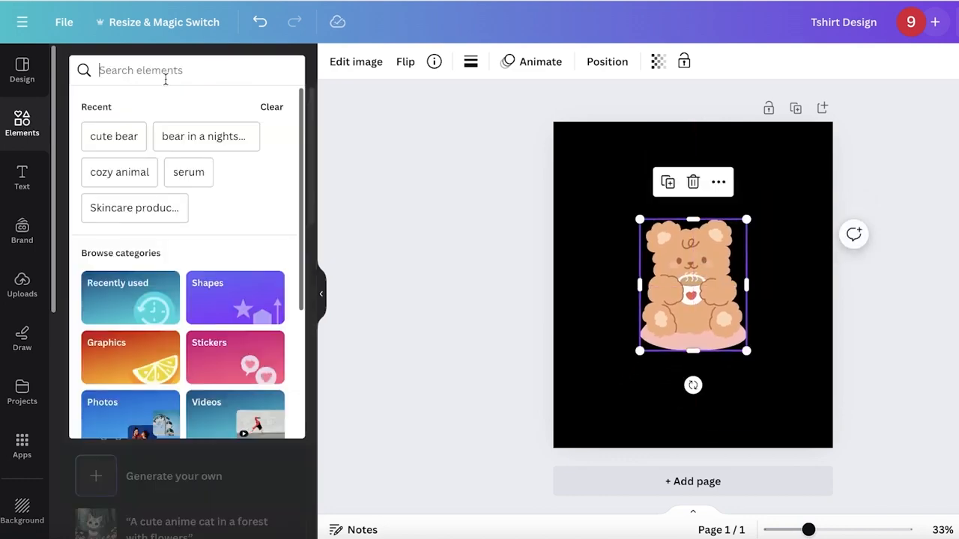
text(bow)
key(Return)
click(279, 185)
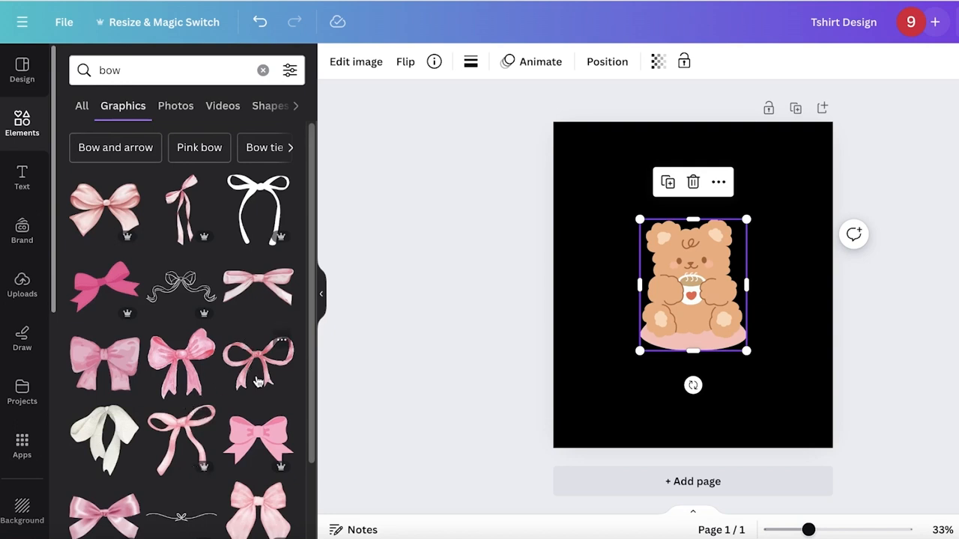
scroll(262, 428, down, 6)
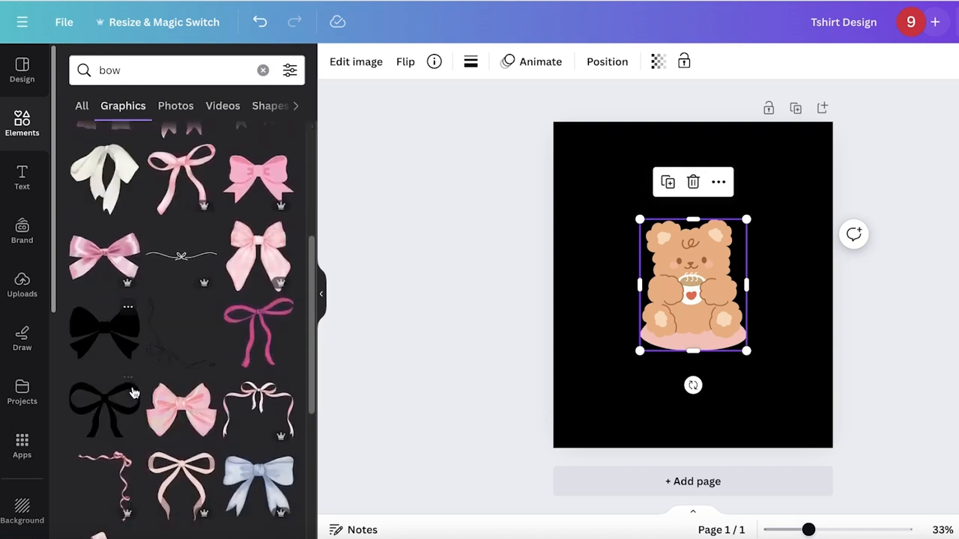
scroll(135, 378, down, 1)
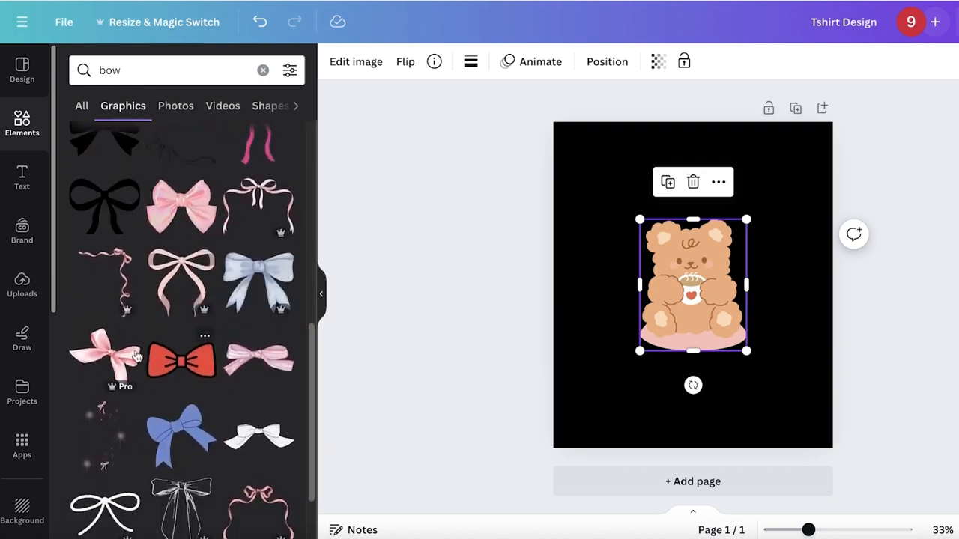
- Try the light pink ribbon bow on the bear's head, and delete it from the page
click(113, 361)
drag(580, 381, 754, 252)
click(925, 215)
click(717, 237)
key(Delete)
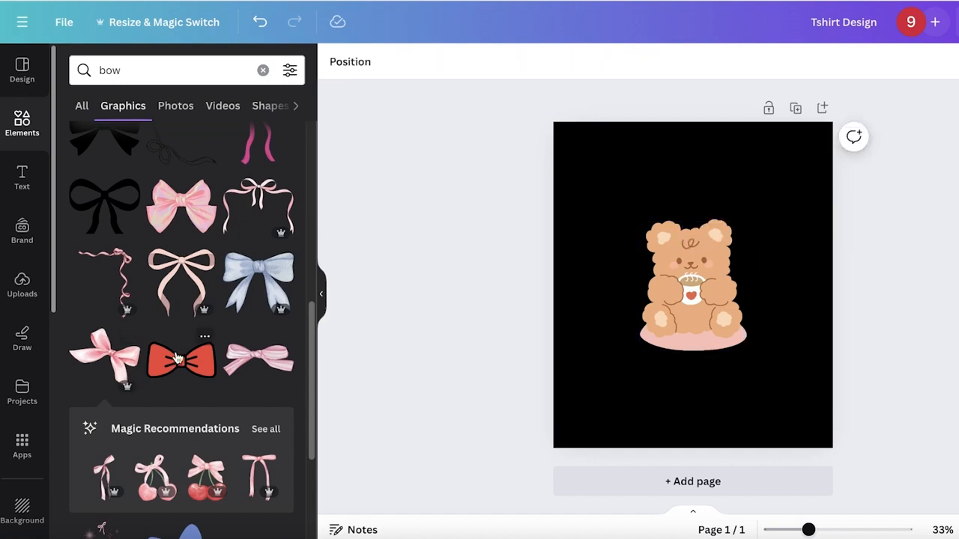
- Add the hot pink bow from the results and place it at a small size beside the bear's ear
scroll(177, 358, up, 6)
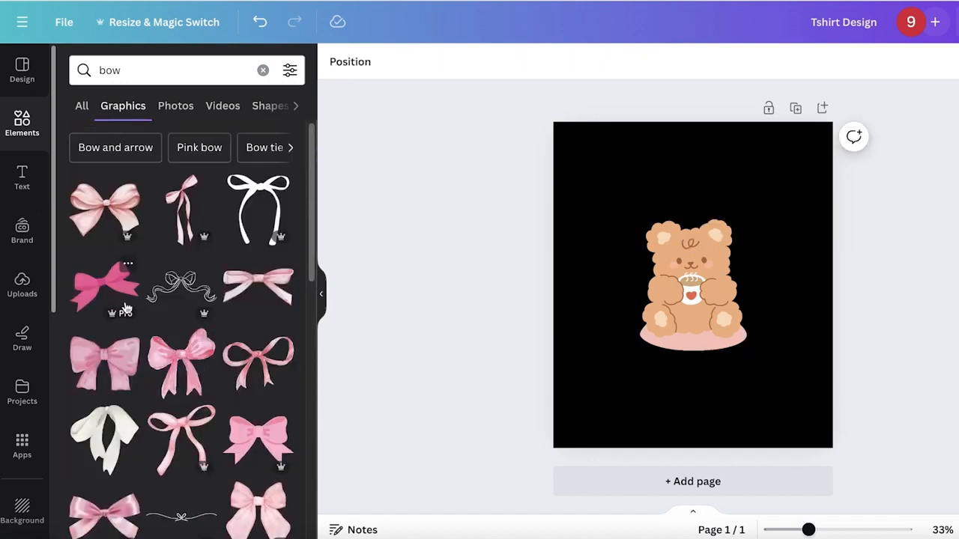
click(128, 309)
drag(637, 326, 719, 266)
drag(749, 302, 694, 273)
click(881, 252)
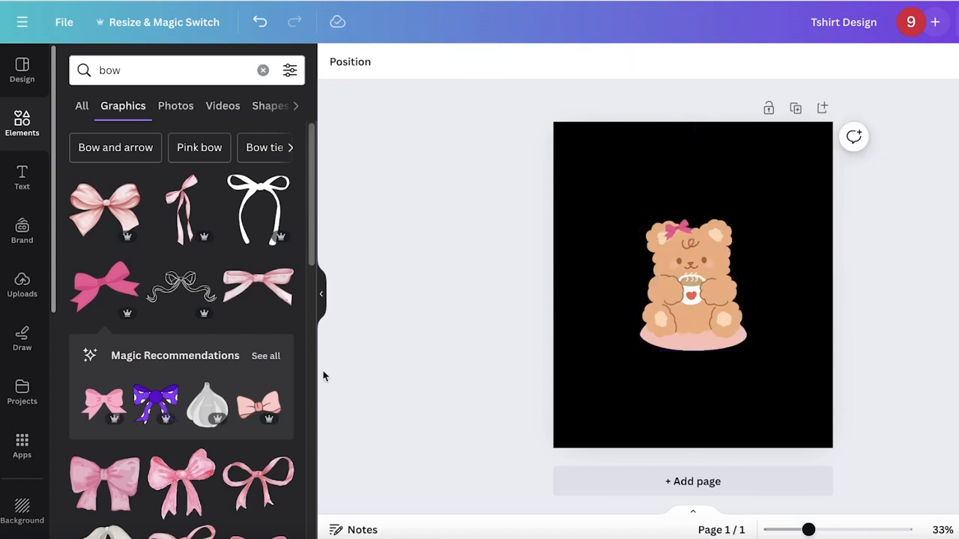
- Browse the text styles and font combinations for a lettering style that suits the bear design
click(21, 171)
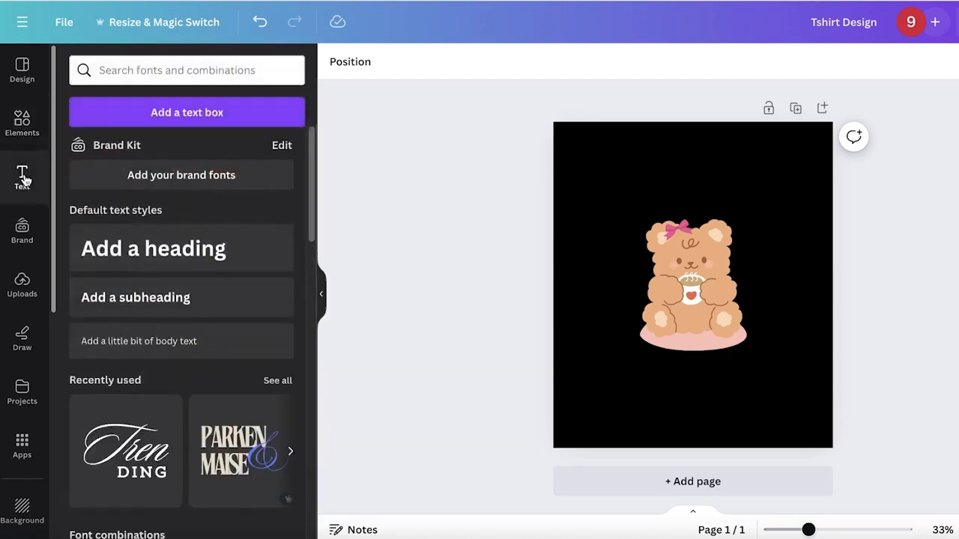
scroll(144, 356, down, 4)
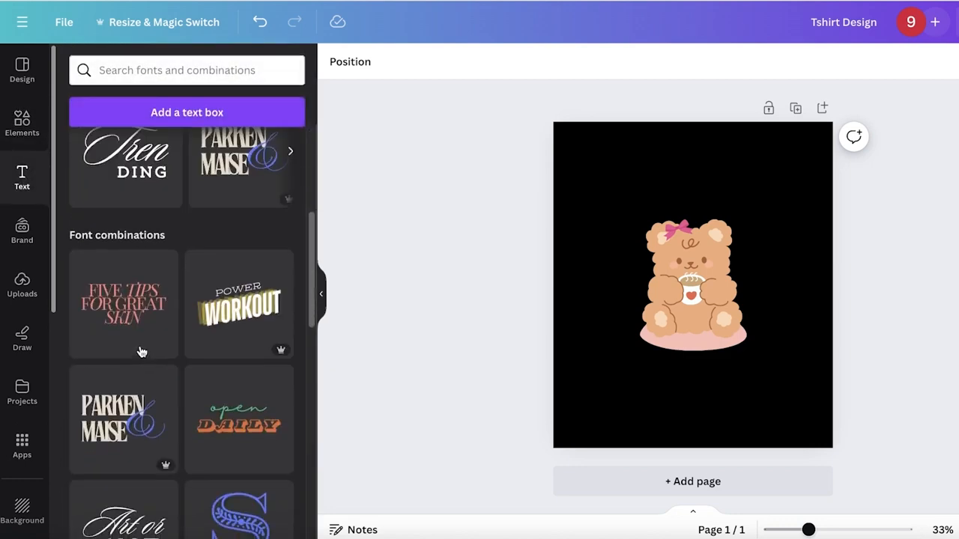
scroll(182, 347, down, 3)
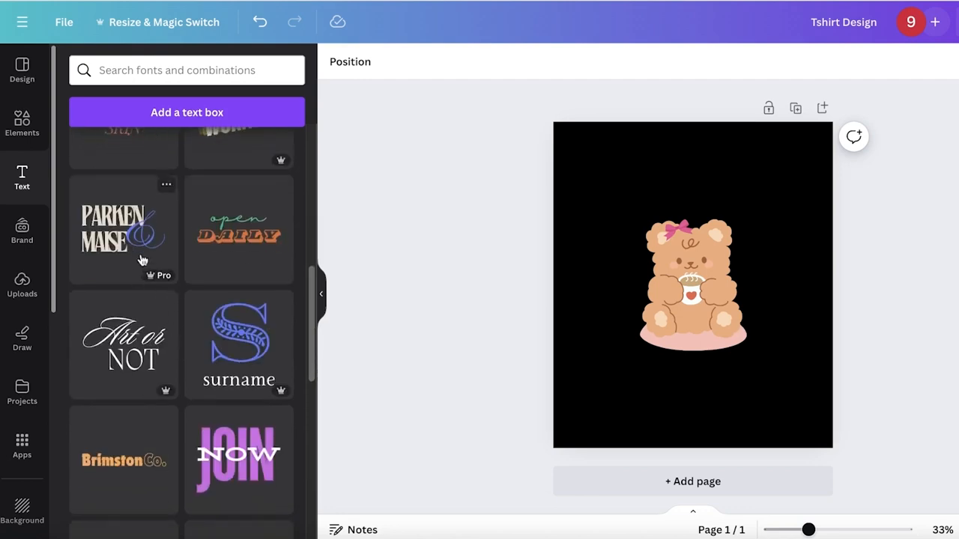
scroll(207, 254, down, 10)
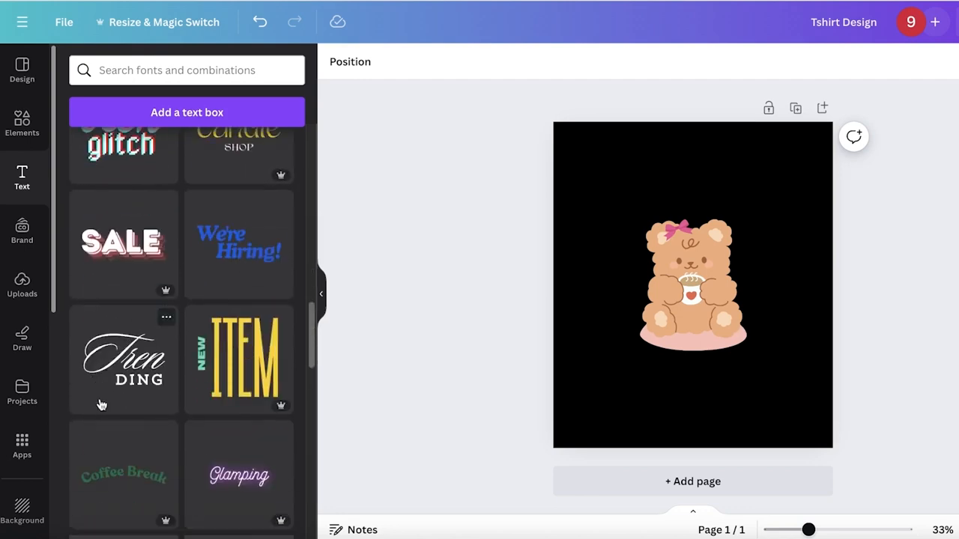
scroll(118, 405, up, 5)
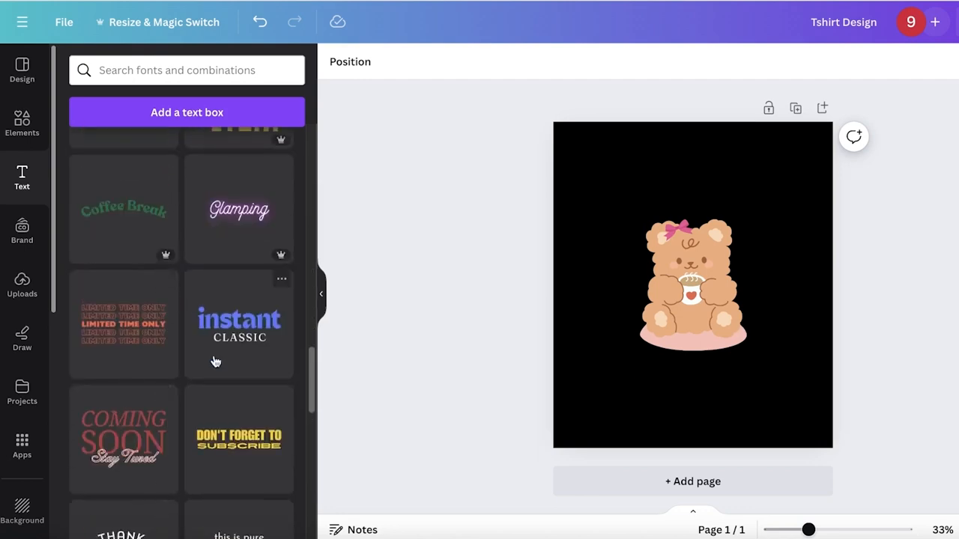
scroll(240, 285, down, 2)
scroll(223, 328, up, 15)
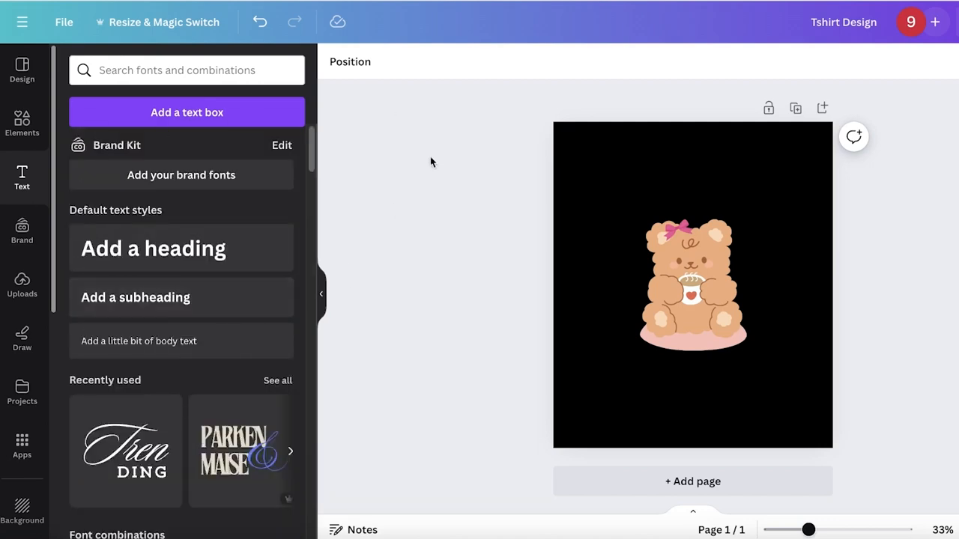
scroll(98, 244, down, 4)
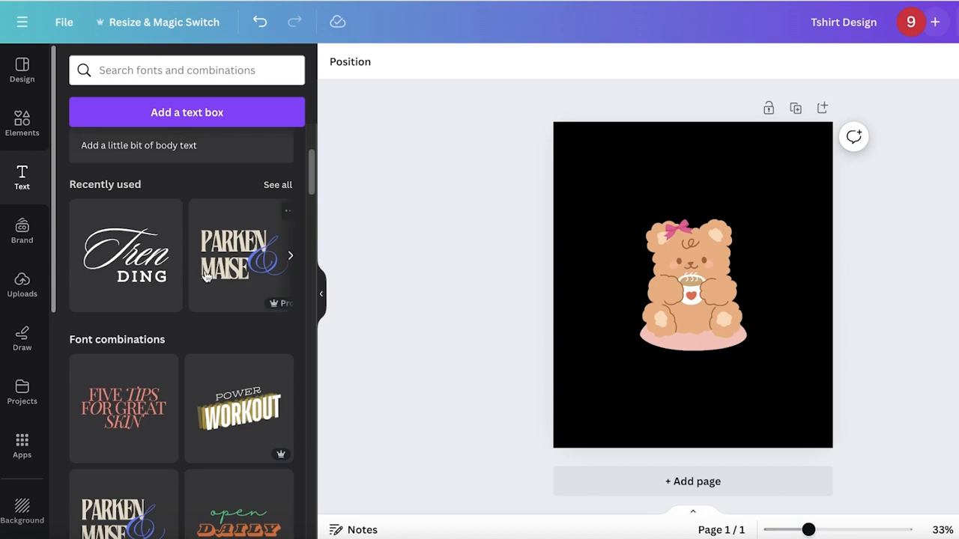
- Add the "Parken & Maise" font combination and check which fonts its ampersand and its lettering use
click(193, 219)
click(683, 249)
click(454, 241)
double_click(676, 242)
click(419, 66)
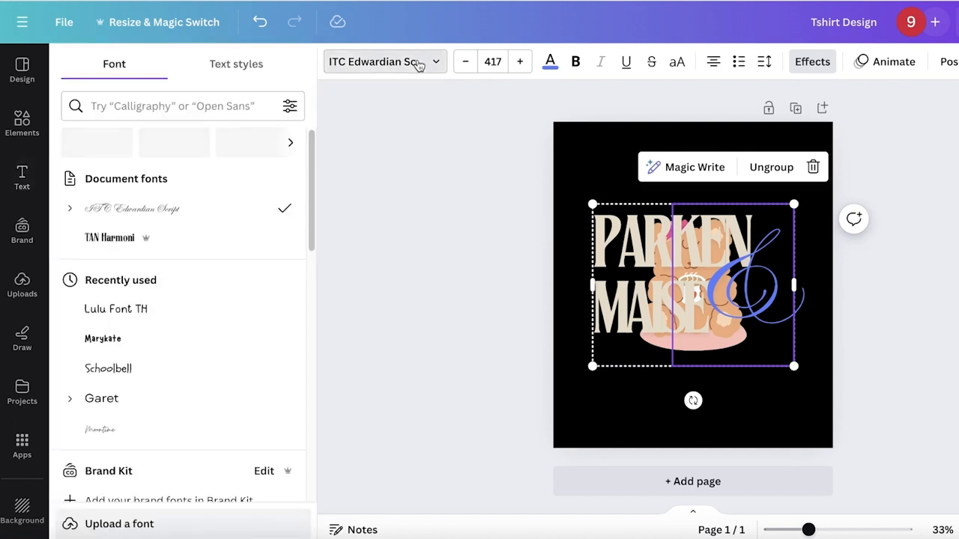
click(424, 183)
click(773, 283)
click(756, 289)
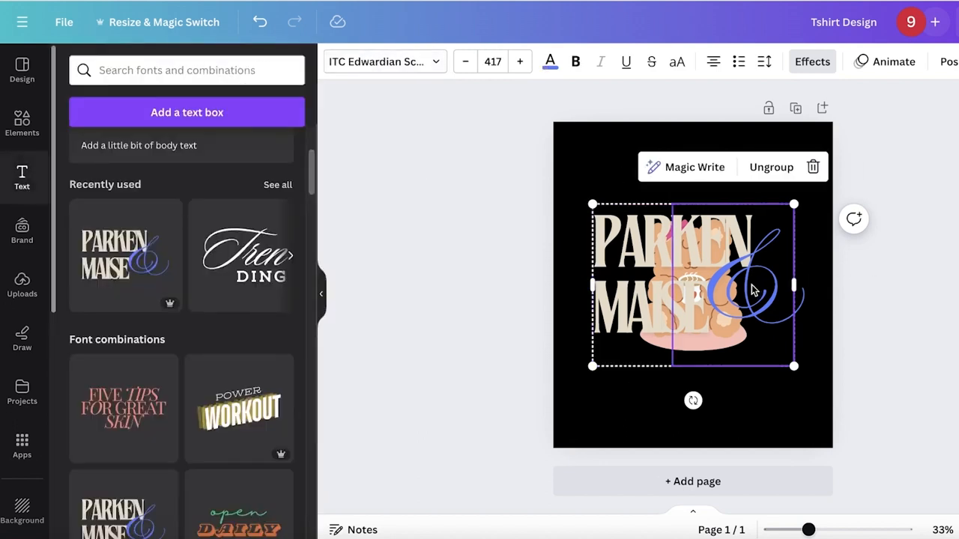
click(750, 286)
click(649, 292)
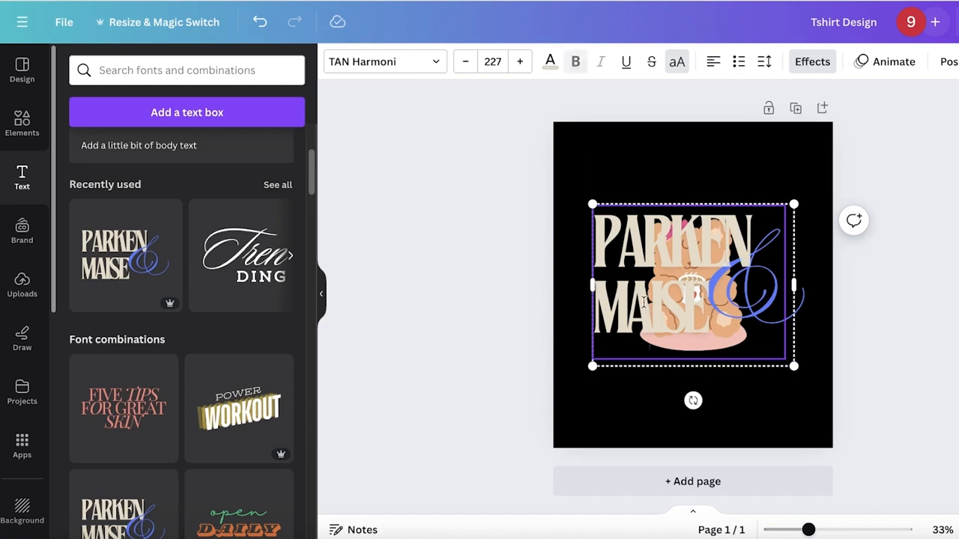
double_click(643, 301)
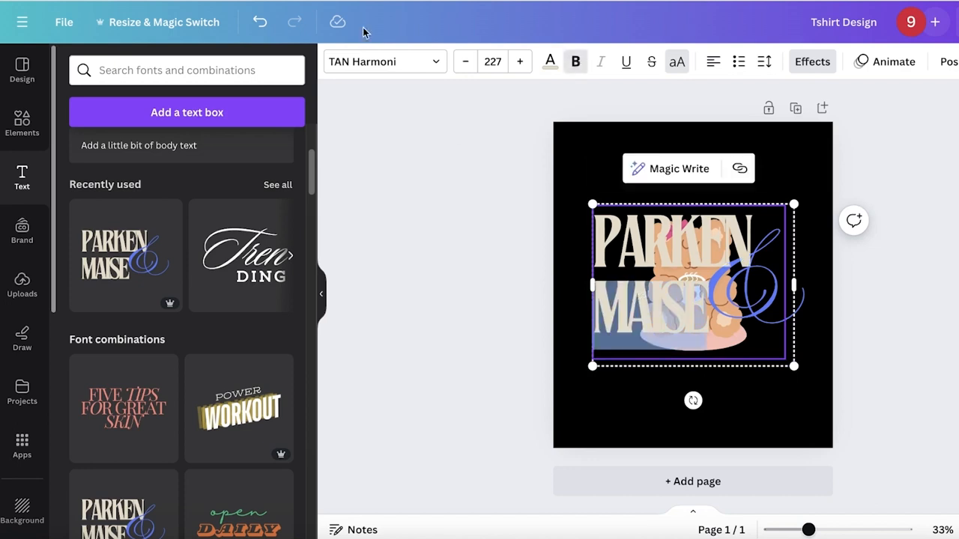
- Remove the "Parken & Maise" lettering and its ampersand from the page
key(BackSpace)
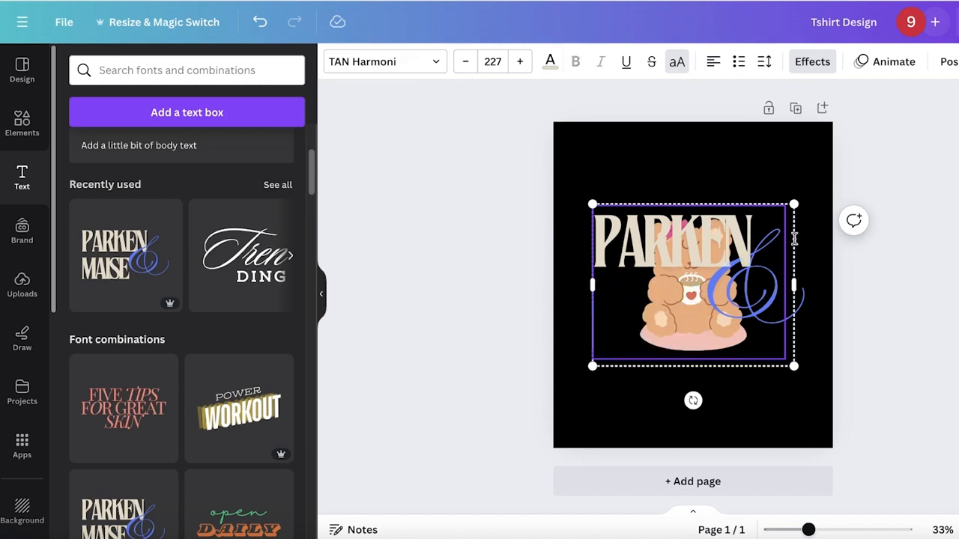
click(664, 249)
key(BackSpace)
click(923, 214)
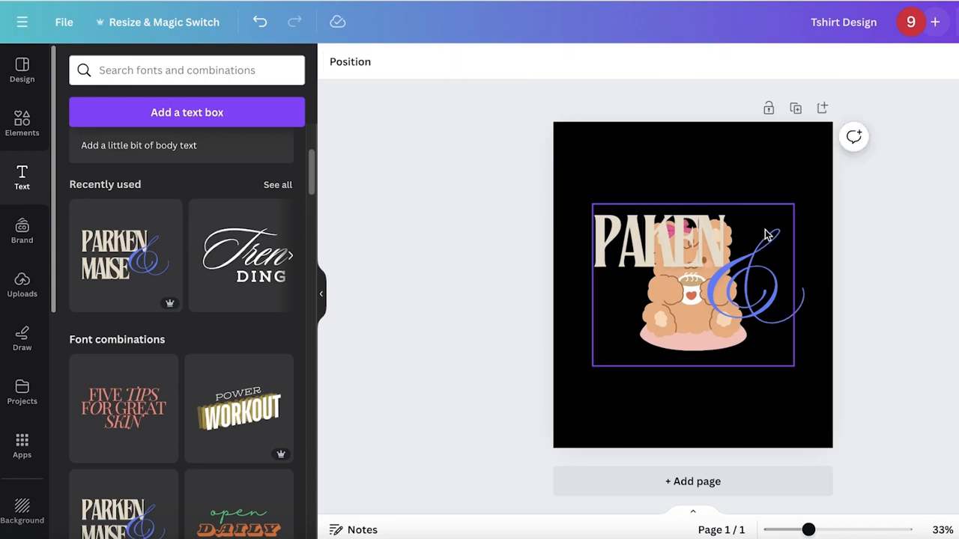
click(771, 231)
key(Delete)
click(684, 258)
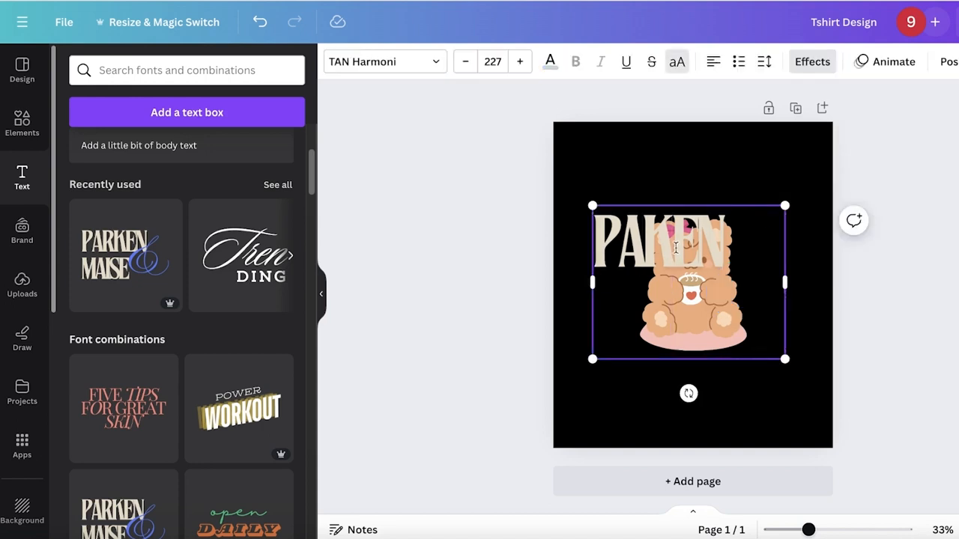
key(BackSpace)
key(BackSpace)
click(727, 172)
click(637, 226)
key(Delete)
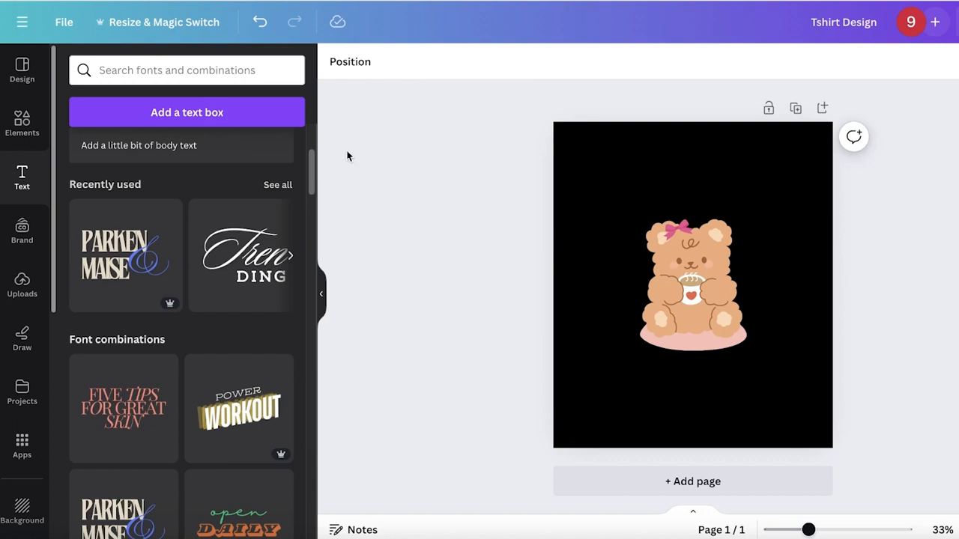
- Add a subheading text to the page and set its font to TAN Harmoni
click(9, 196)
click(193, 297)
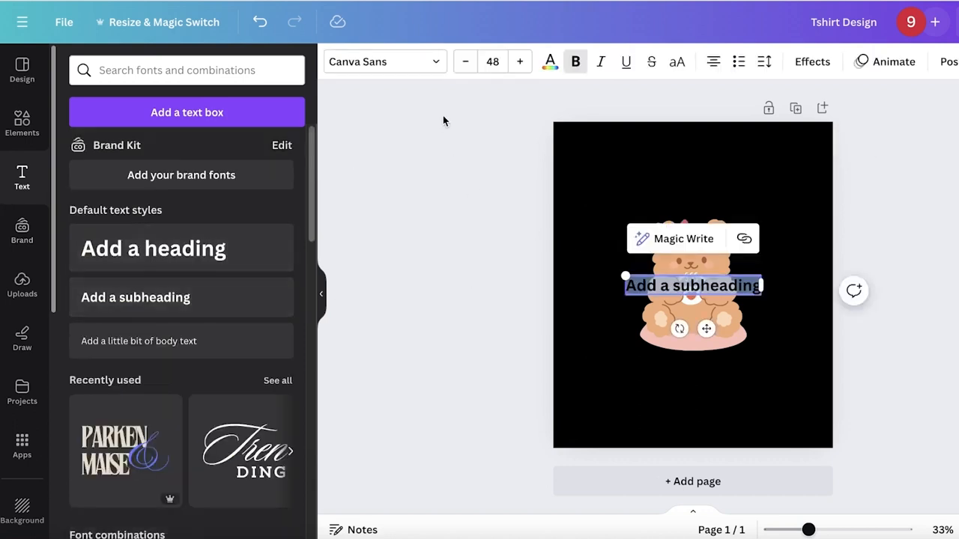
click(437, 62)
text(tan )
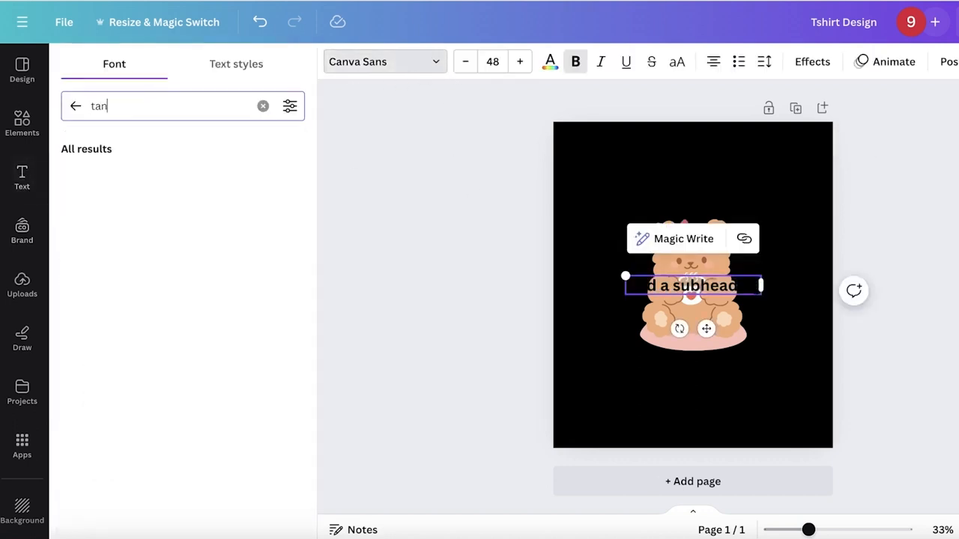
text(harmoni)
click(150, 183)
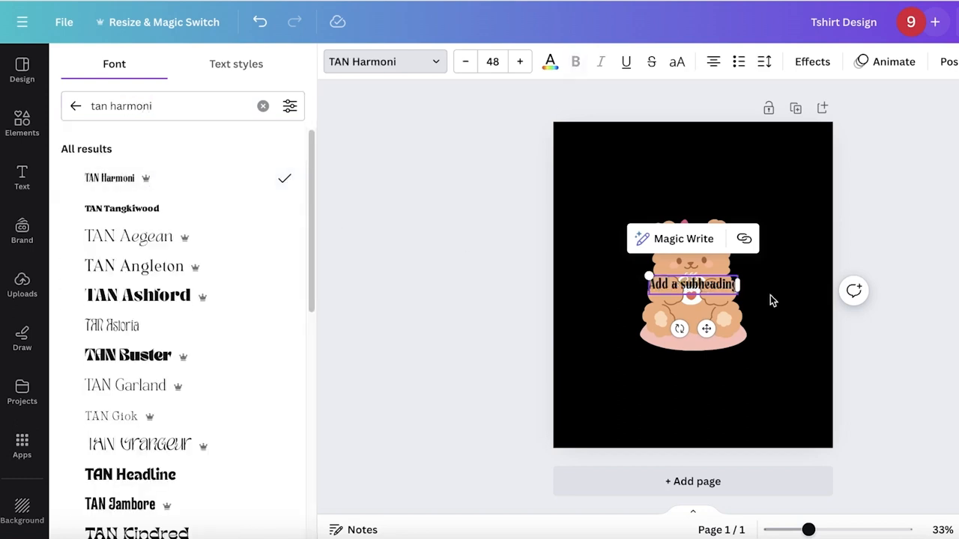
- Colour the subheading with the near-white photo colour and move it above the bear
click(550, 61)
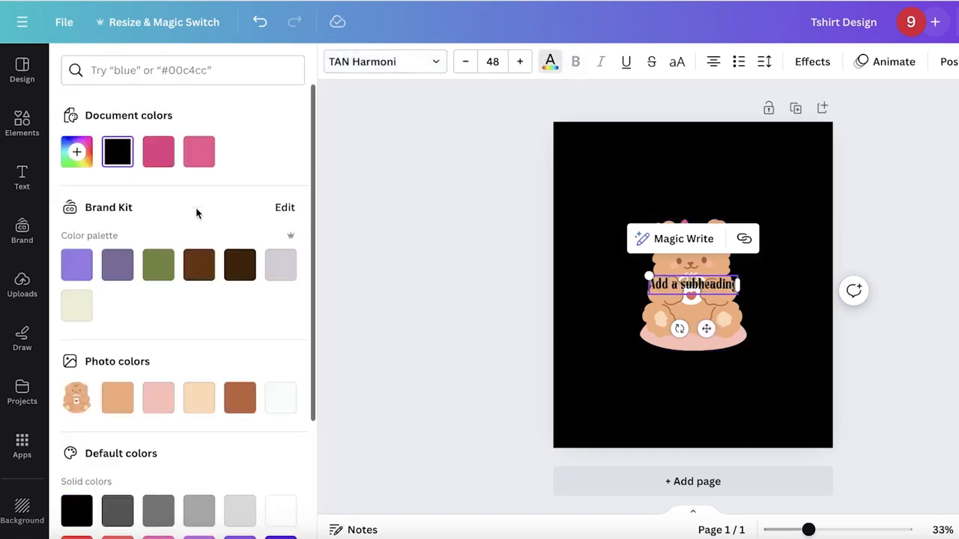
click(288, 397)
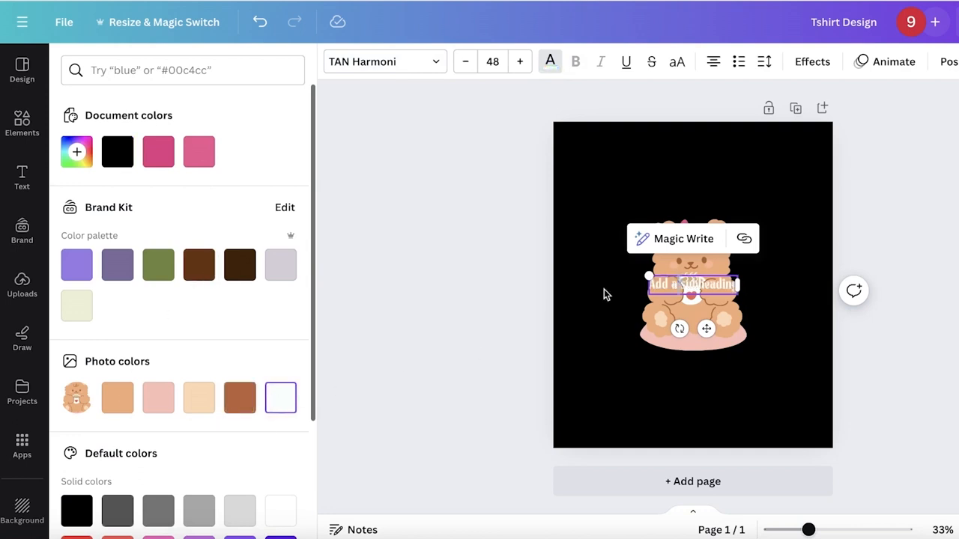
click(646, 281)
drag(689, 283, 690, 194)
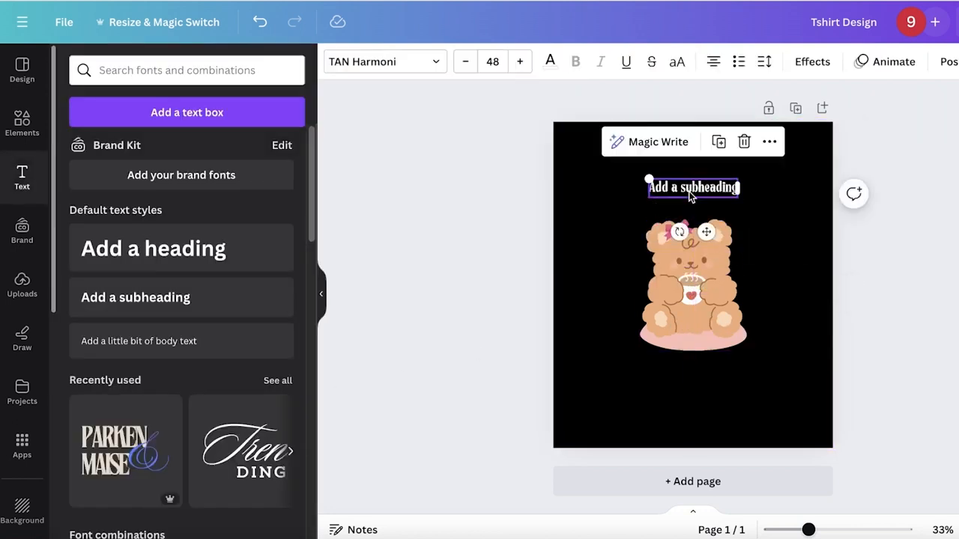
- Duplicate the subheading and turn one of the two copies into the line "Im just a girl" below the bear
click(719, 142)
double_click(710, 184)
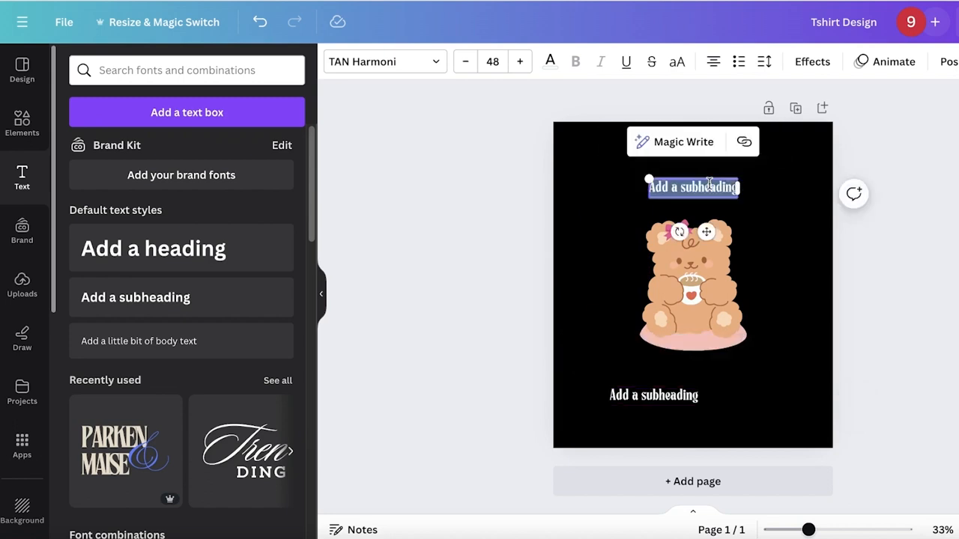
text(A)
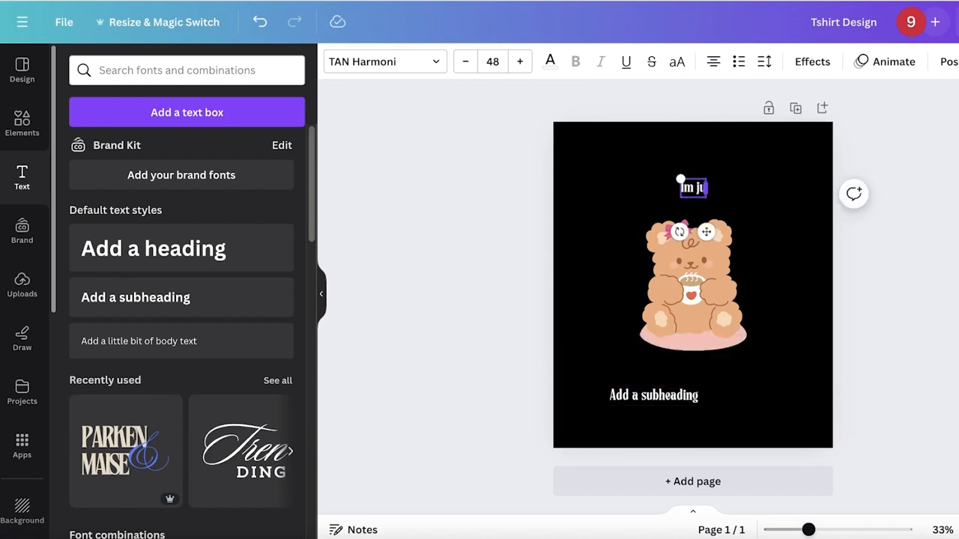
text(m just a gir)
drag(662, 397, 679, 372)
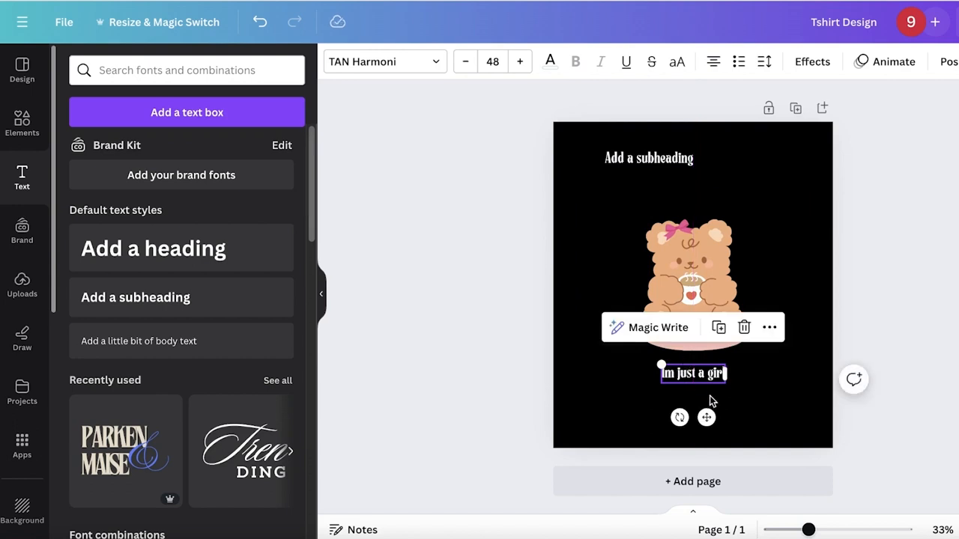
- Enlarge the slogan below the bear to font size 72 and correct its wording to "I'm just a girl"
drag(520, 64, 519, 63)
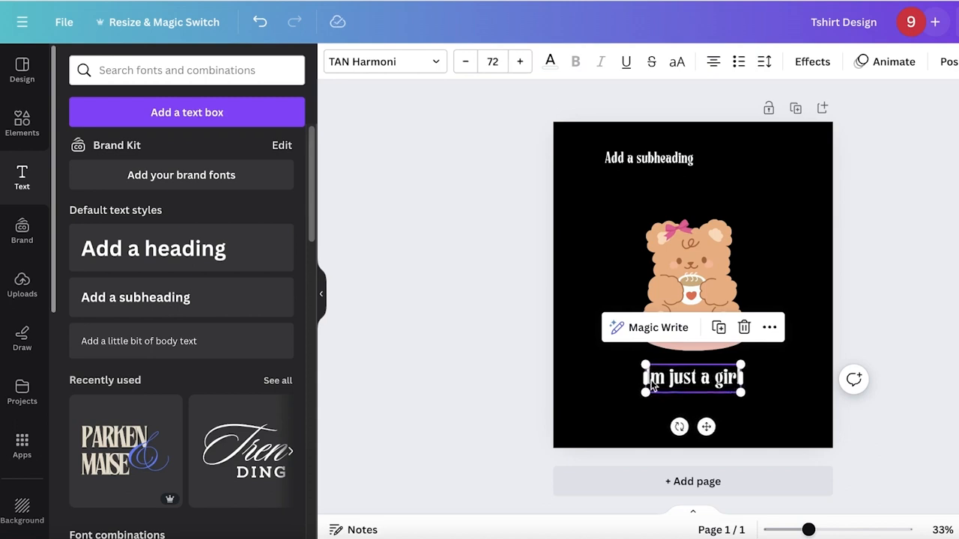
text(')
click(838, 381)
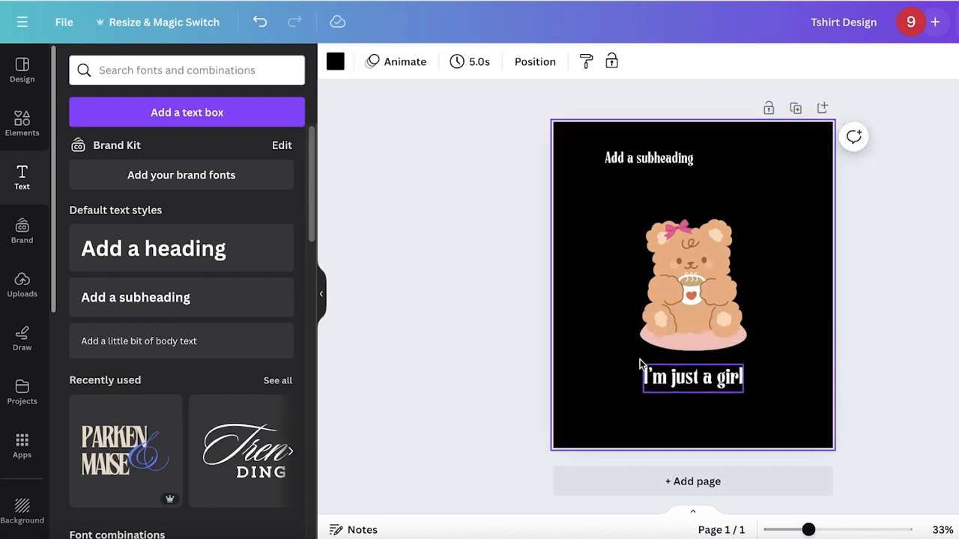
- Apply the Curve shape effect to the slogan and set its curve to -60
click(706, 380)
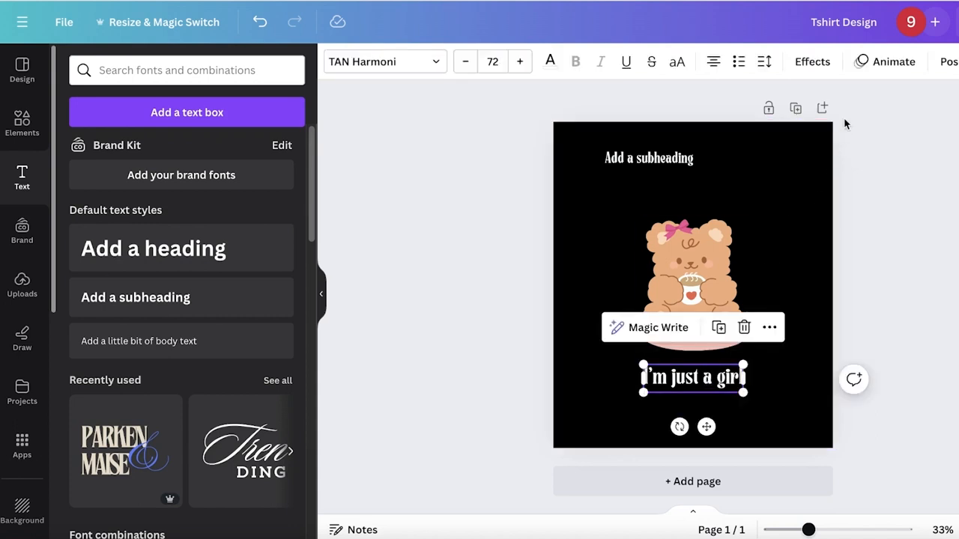
click(810, 65)
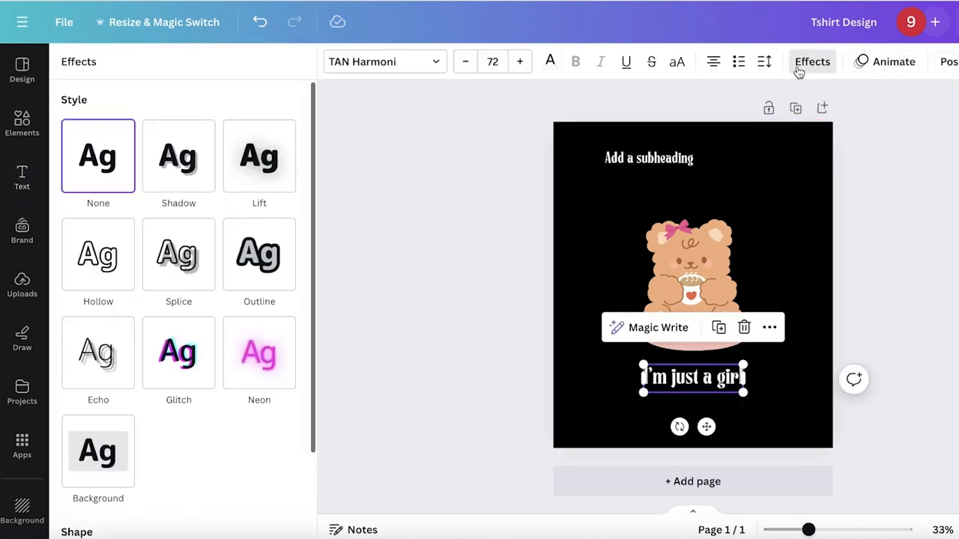
scroll(207, 272, down, 1)
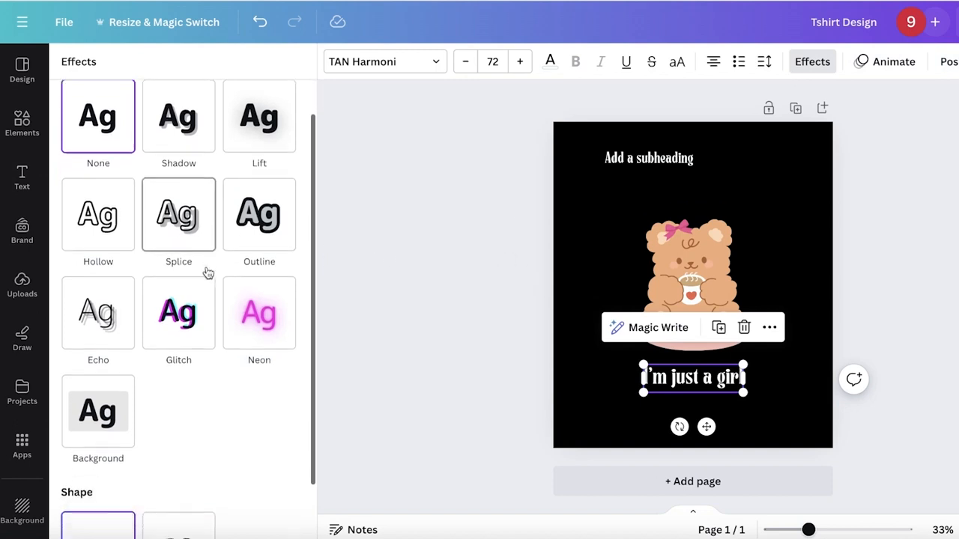
scroll(177, 312, down, 2)
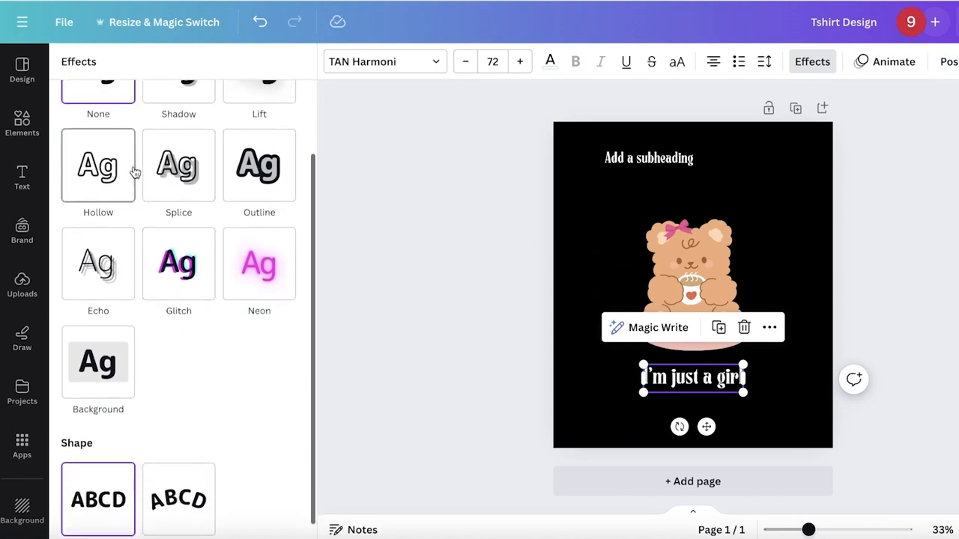
click(176, 482)
scroll(181, 453, down, 2)
drag(251, 514, 99, 522)
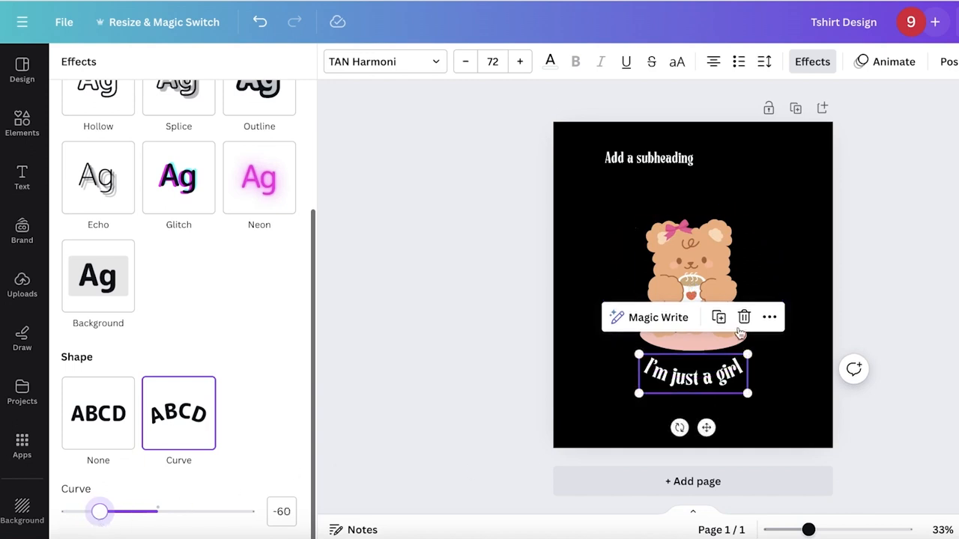
- Enlarge the curved slogan, centre it beneath the bear and refine its curve to wrap around the pink cushion
drag(752, 353, 831, 325)
drag(765, 373, 720, 381)
drag(102, 512, 116, 511)
mouse_move(99, 514)
mouse_down()
mouse_move(78, 520)
mouse_move(84, 512)
mouse_up()
click(945, 295)
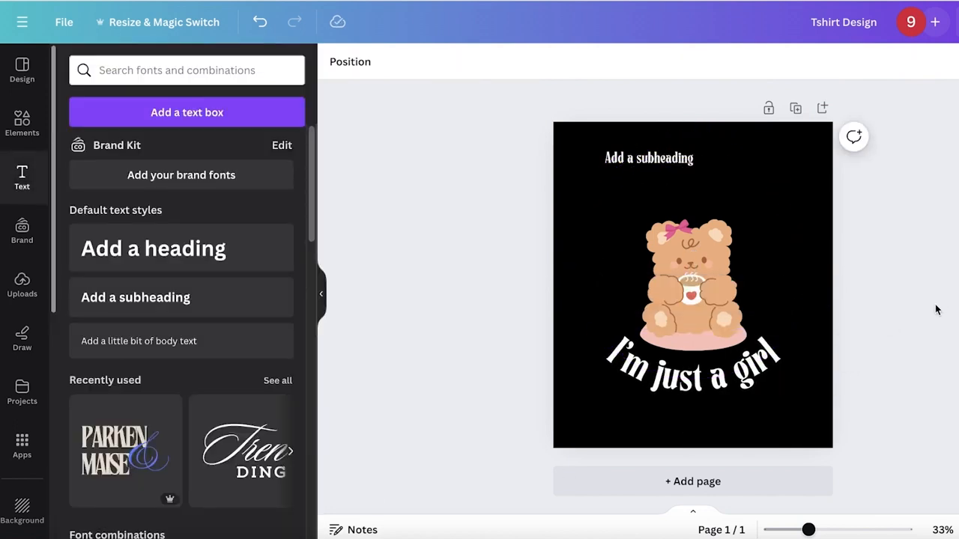
- Remove the leftover "Add a subheading" text above the bear
mouse_move(735, 297)
mouse_down()
mouse_move(743, 293)
mouse_move(734, 299)
mouse_up()
drag(719, 391, 719, 392)
click(956, 292)
drag(633, 158, 681, 180)
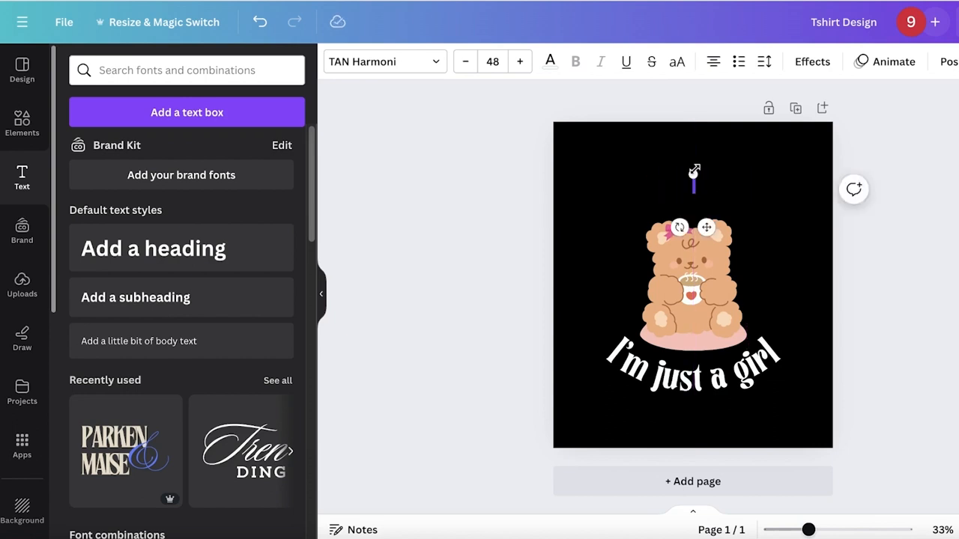
click(617, 215)
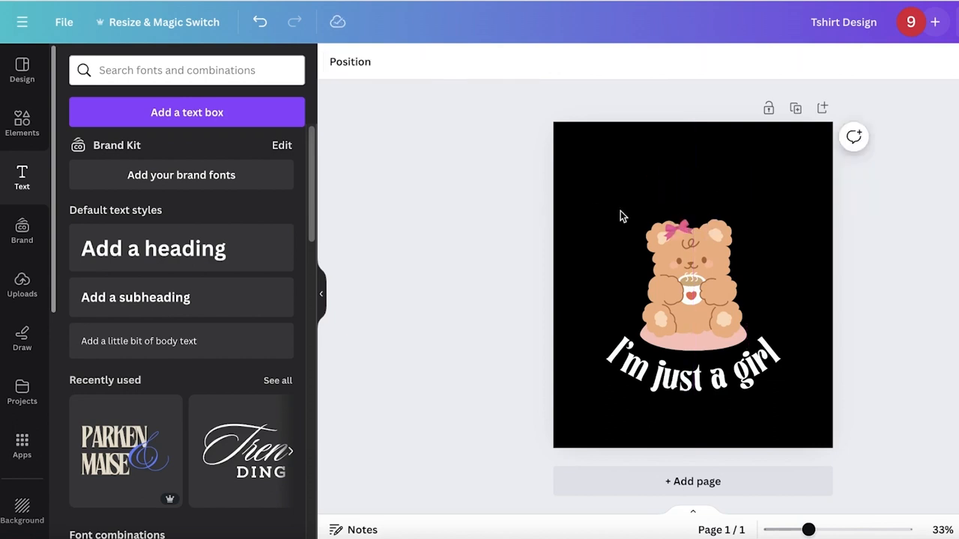
- Scale the bear, bow and slogan down together and centre the group horizontally on the page
click(12, 133)
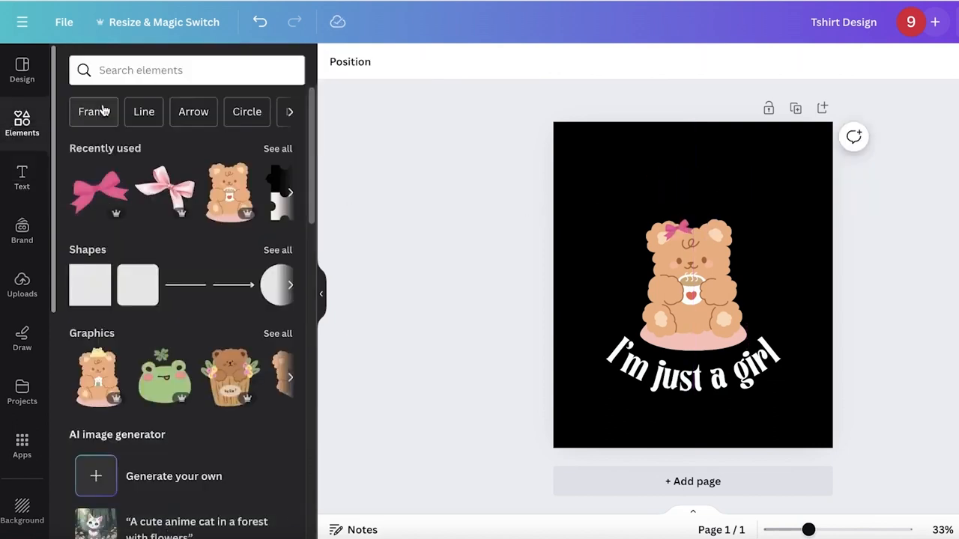
click(122, 69)
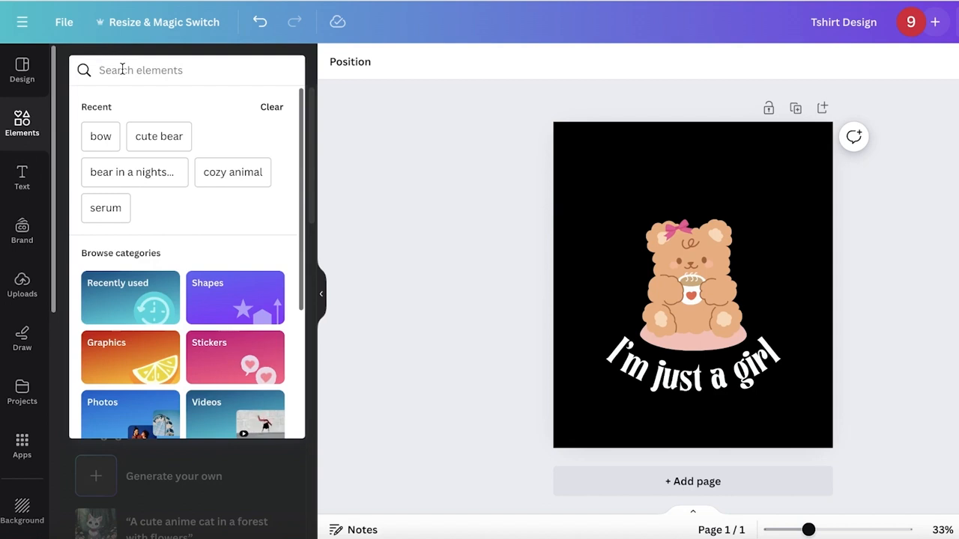
click(935, 240)
drag(749, 188, 667, 442)
drag(594, 216, 659, 274)
drag(721, 316, 682, 250)
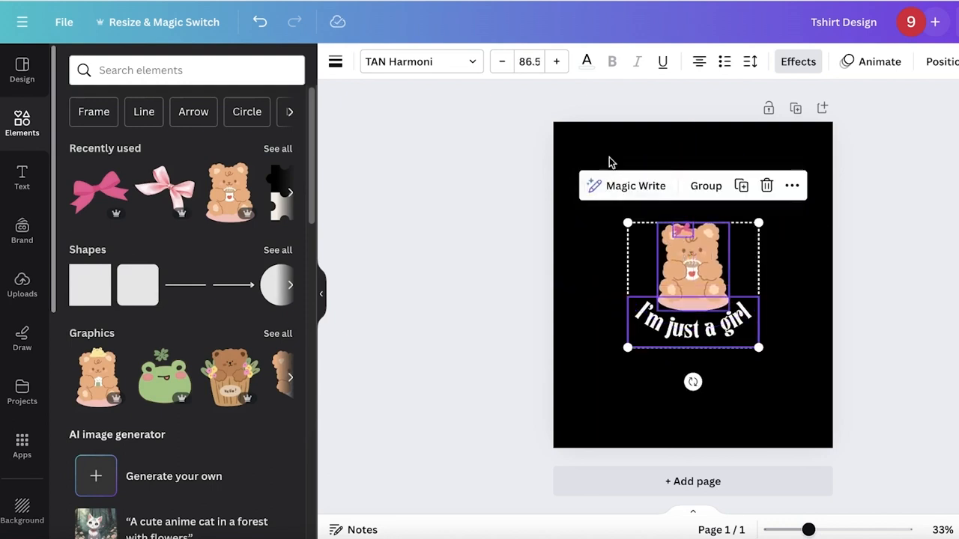
click(609, 163)
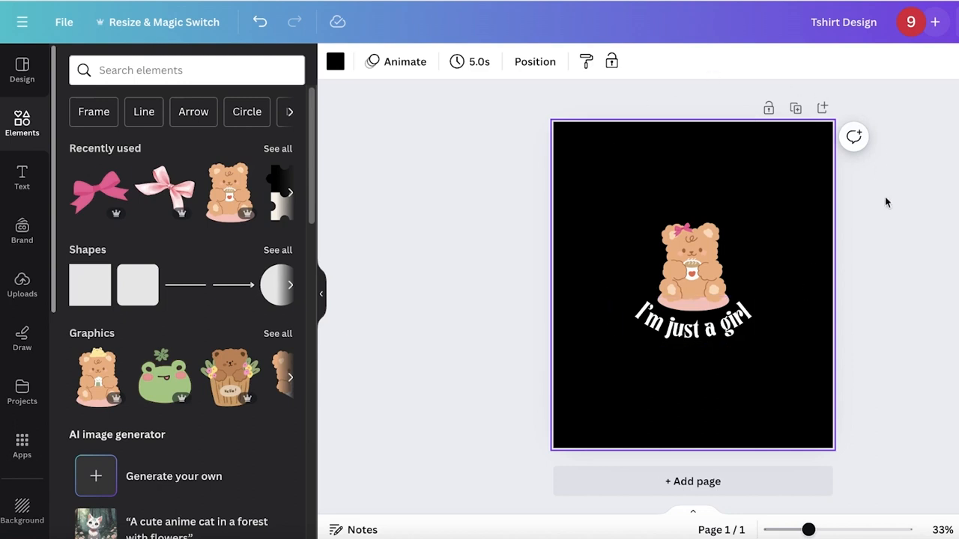
- Search the elements for "sparkle" and add the black graphic with four small outlined sparkles to the page
click(36, 111)
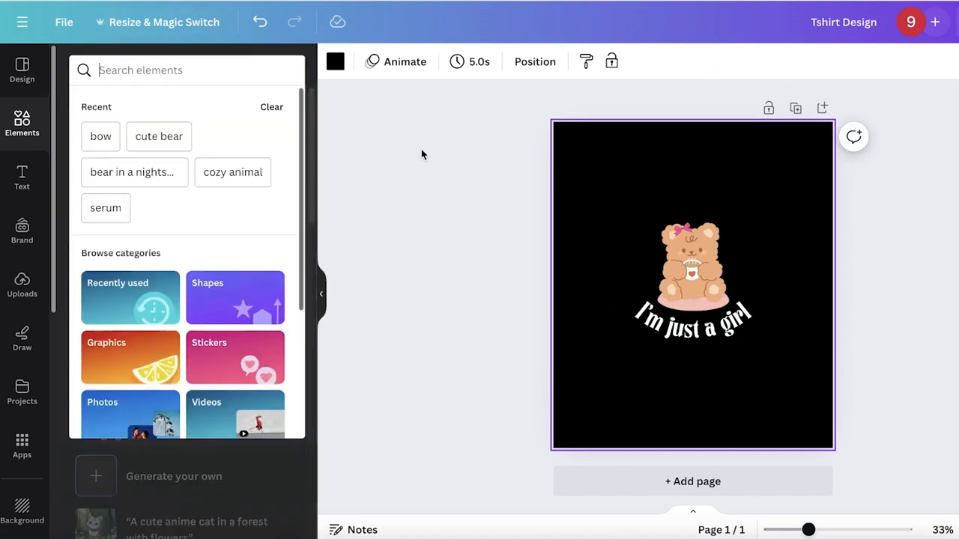
text(sparkle)
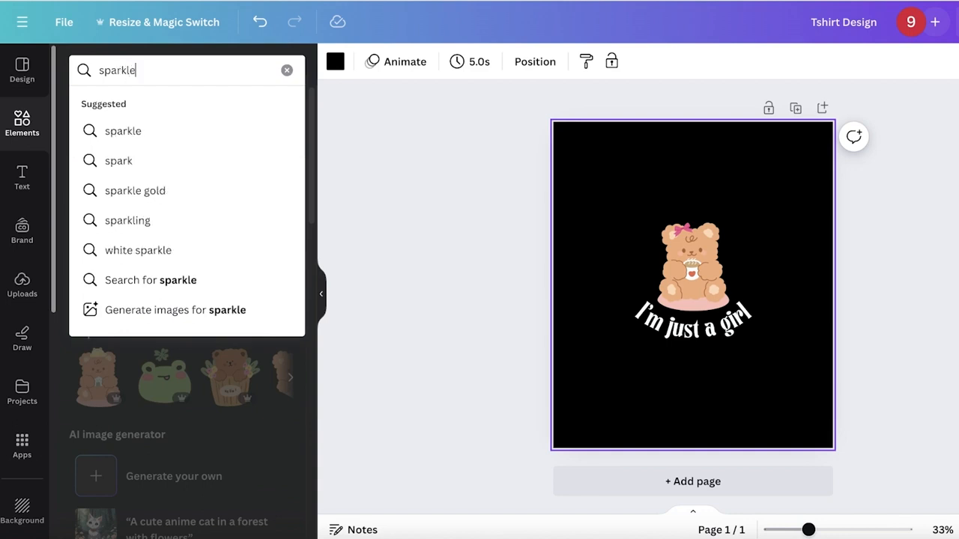
key(Return)
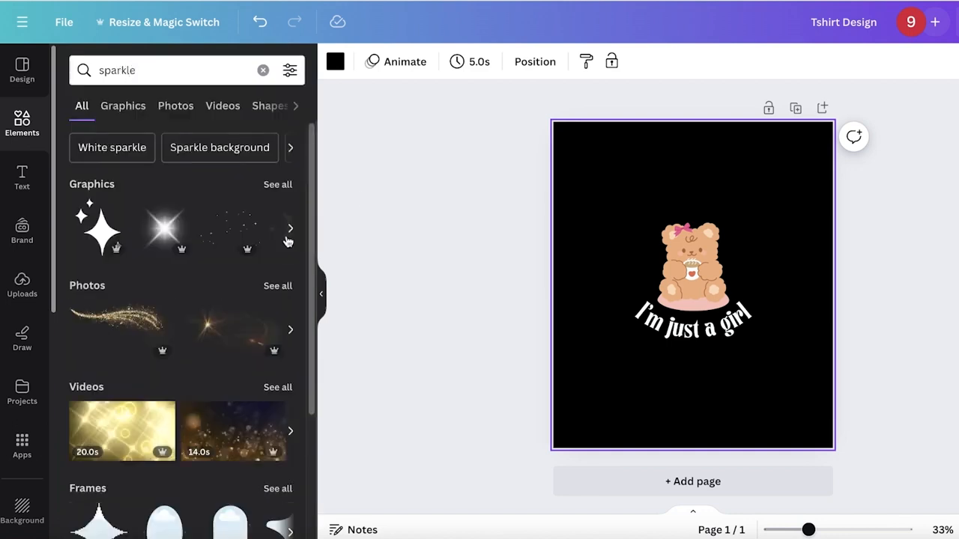
click(265, 189)
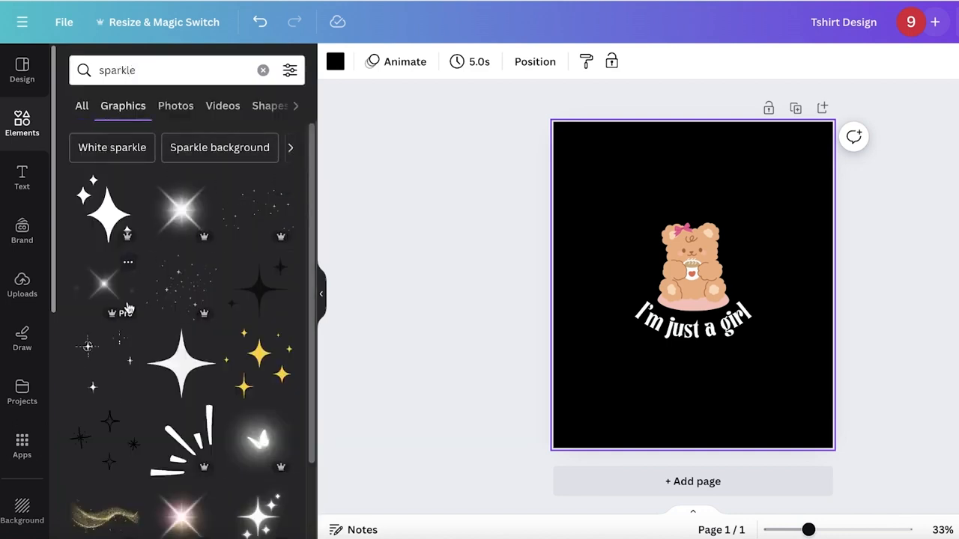
scroll(126, 334, down, 2)
click(117, 347)
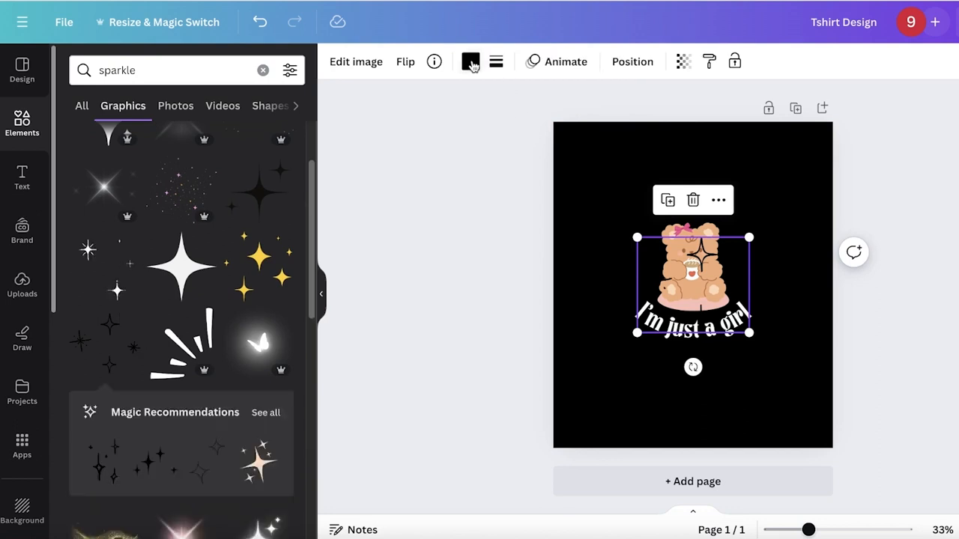
- Recolour the sparkle graphic with the near-white document colour, shrink it and place it in the page's upper-right corner
click(471, 61)
click(239, 153)
drag(637, 332, 803, 192)
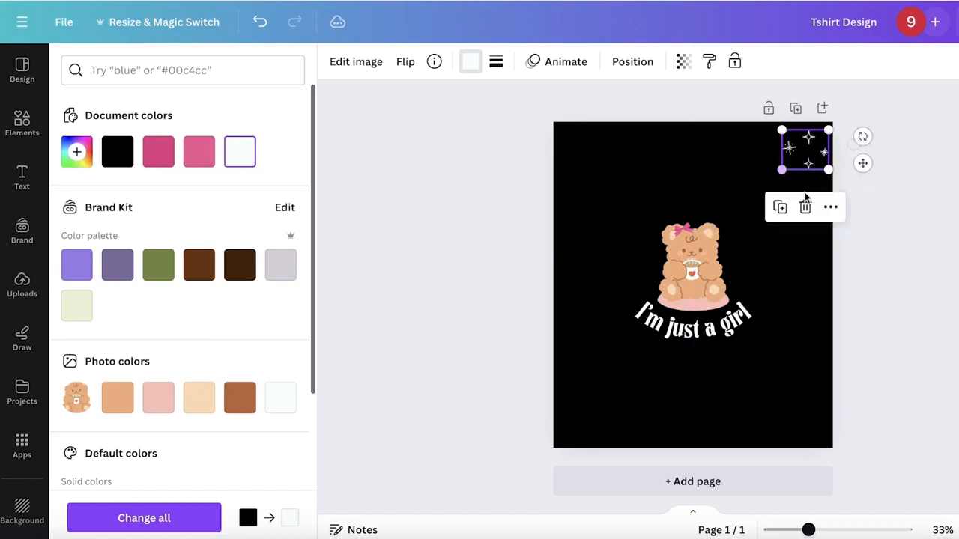
- Duplicate the sparkle cluster four times and spread the copies around the bear, beside it and near the page's other corners
key(super+d)
drag(802, 148, 588, 241)
key(super+d)
key(super+d)
key(super+d)
- Browse the "sparkle" graphics again and add the fine scattered glitter-speckle texture to the page
click(23, 126)
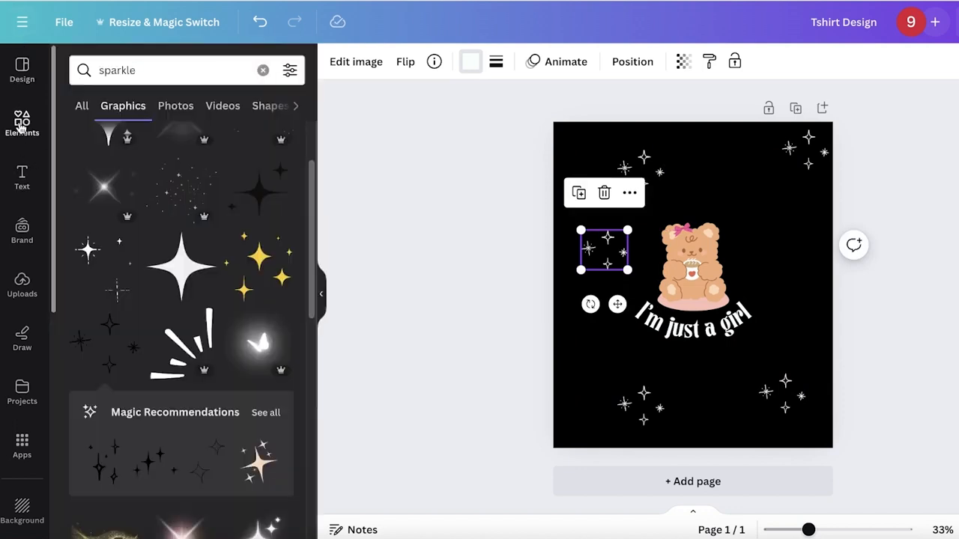
click(186, 70)
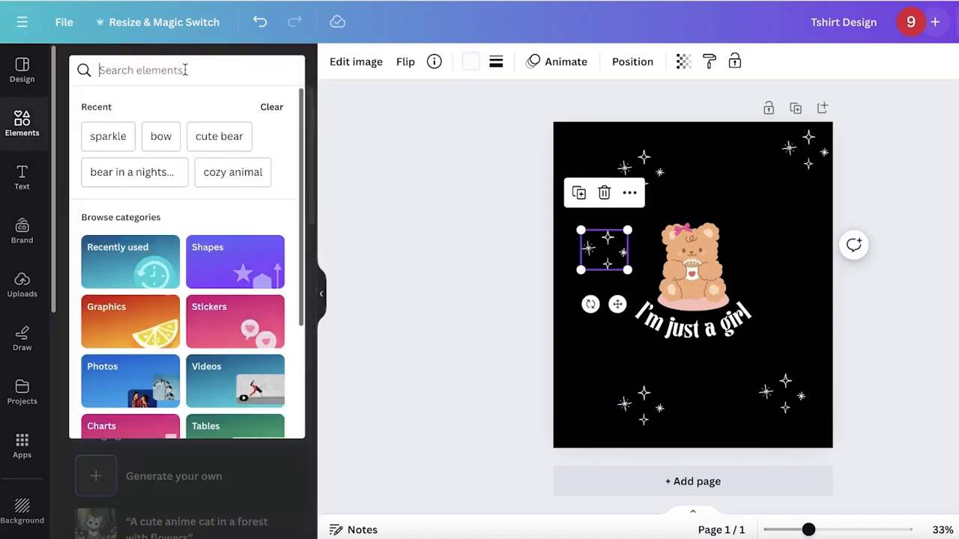
click(116, 135)
click(128, 106)
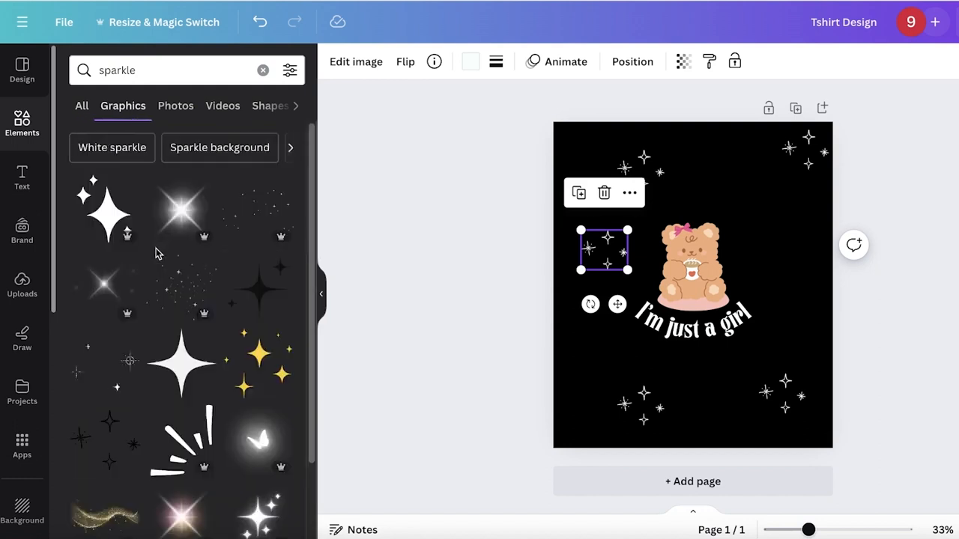
scroll(145, 329, down, 10)
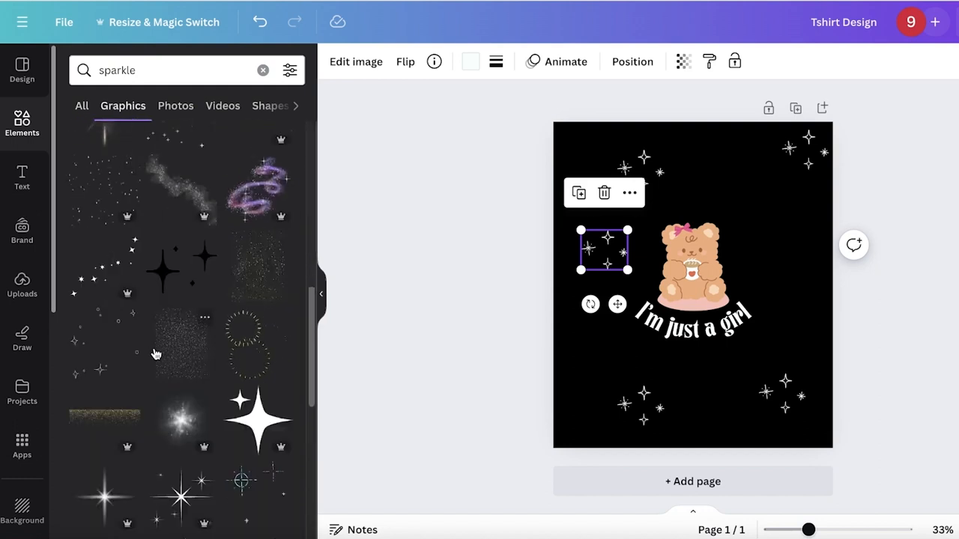
scroll(175, 341, down, 8)
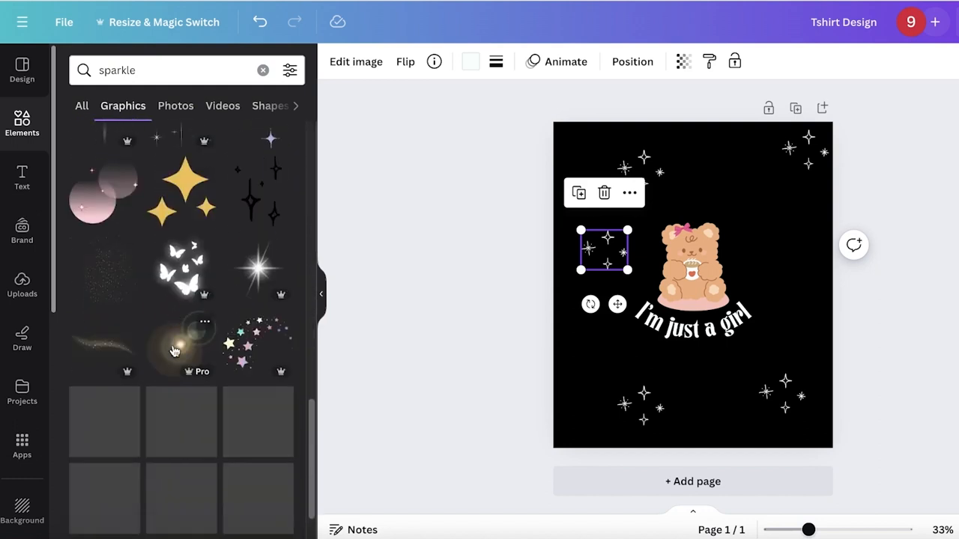
click(105, 264)
- Enlarge the glitter-speckle texture and position it to cover the whole black page
drag(649, 359, 608, 323)
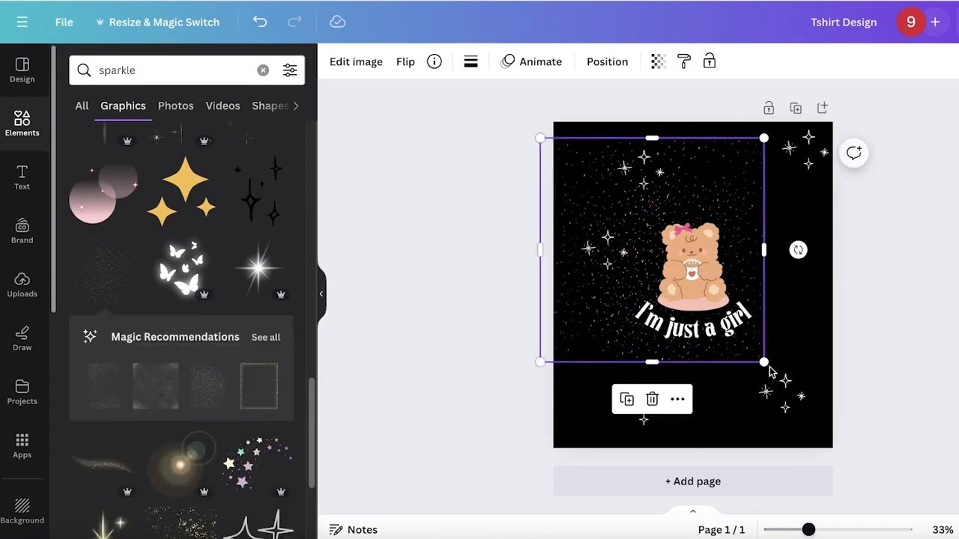
drag(763, 362, 878, 475)
drag(803, 409, 787, 382)
click(893, 173)
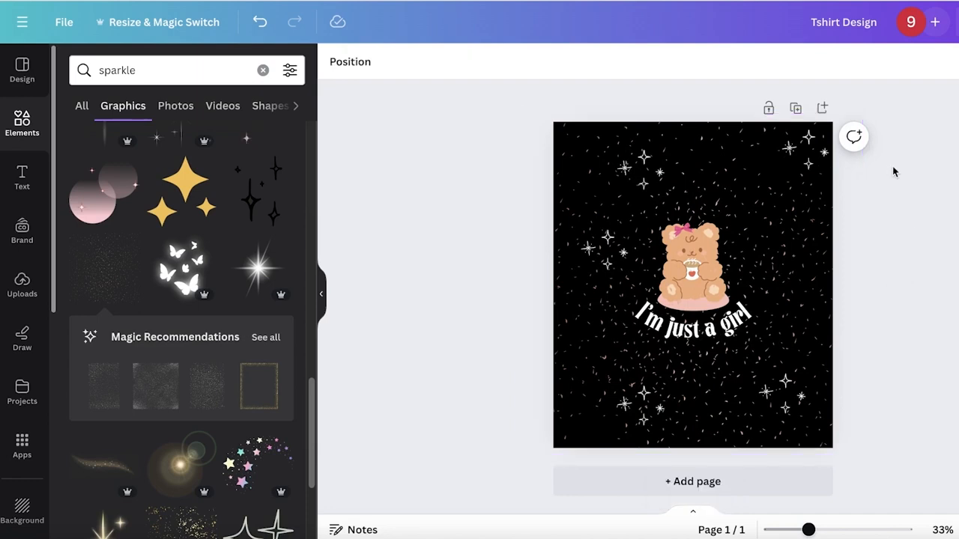
click(807, 148)
drag(806, 148, 795, 147)
click(893, 180)
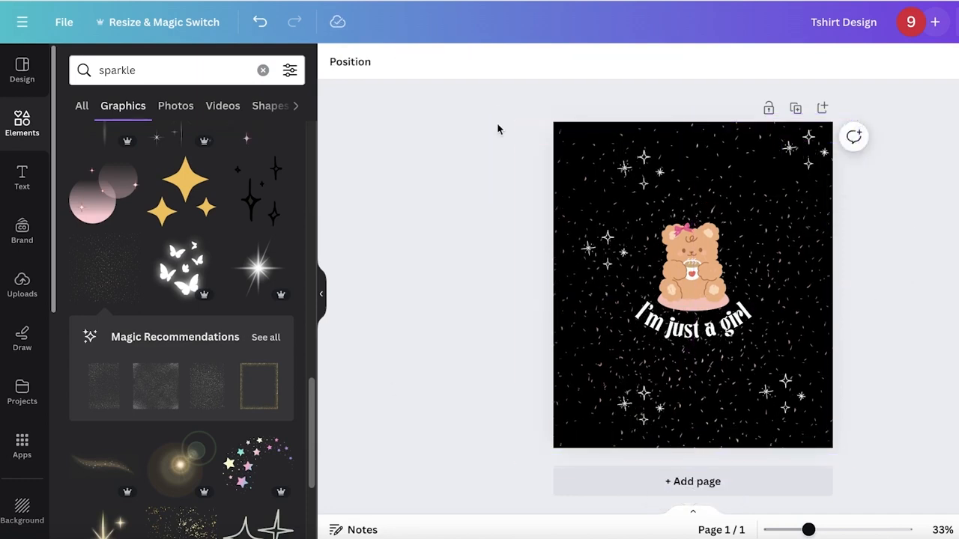
click(752, 392)
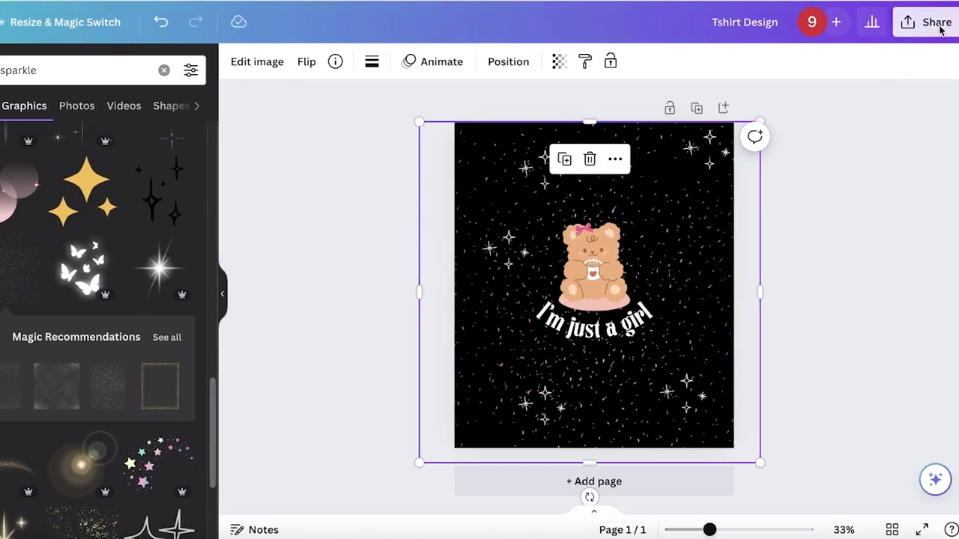
- Download the finished design with the PDF Print file type and dismiss the download notice
click(937, 23)
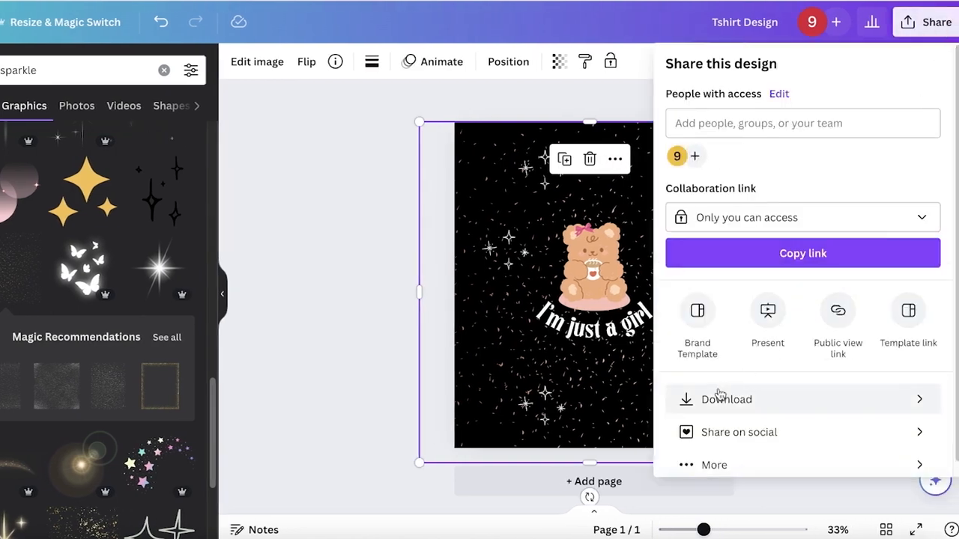
click(720, 398)
click(738, 127)
click(738, 123)
click(708, 125)
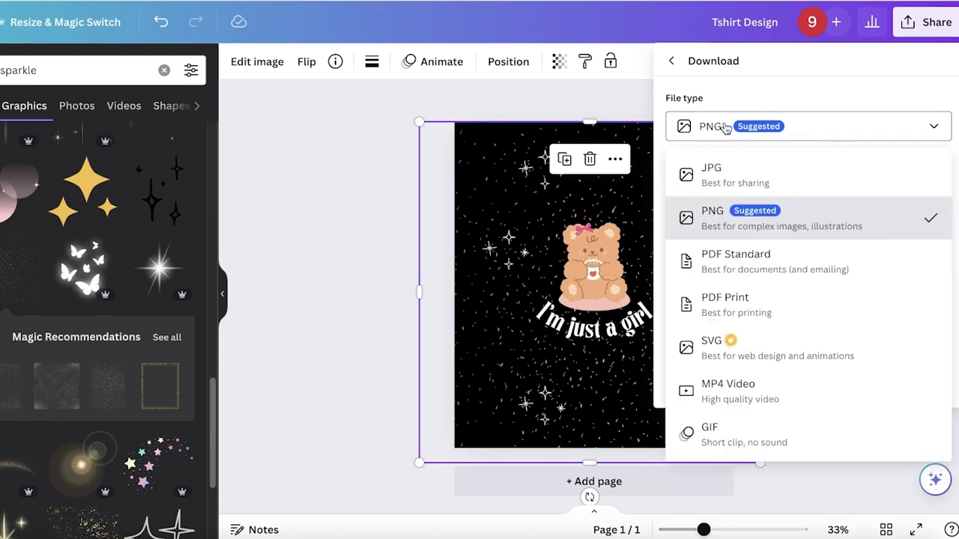
click(718, 307)
click(769, 337)
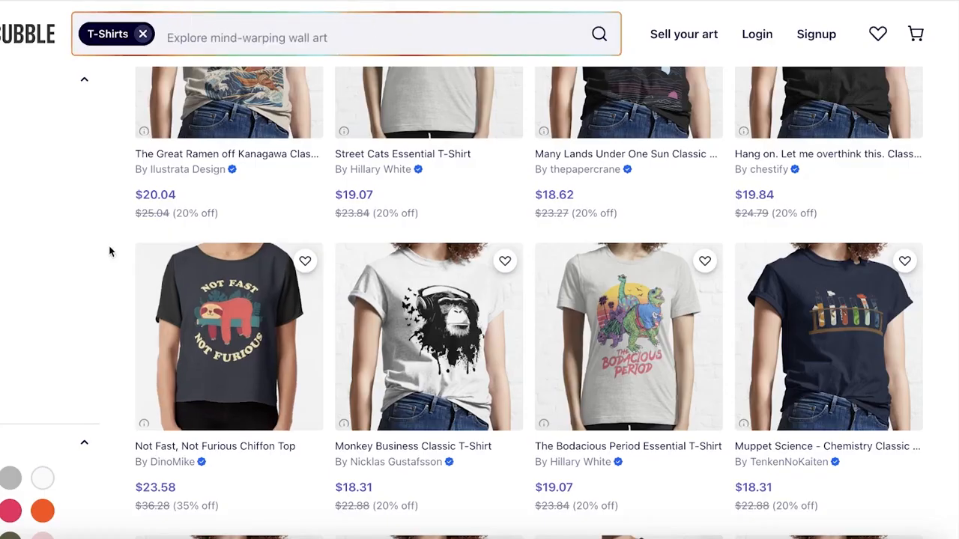
scroll(337, 242, up, 10)
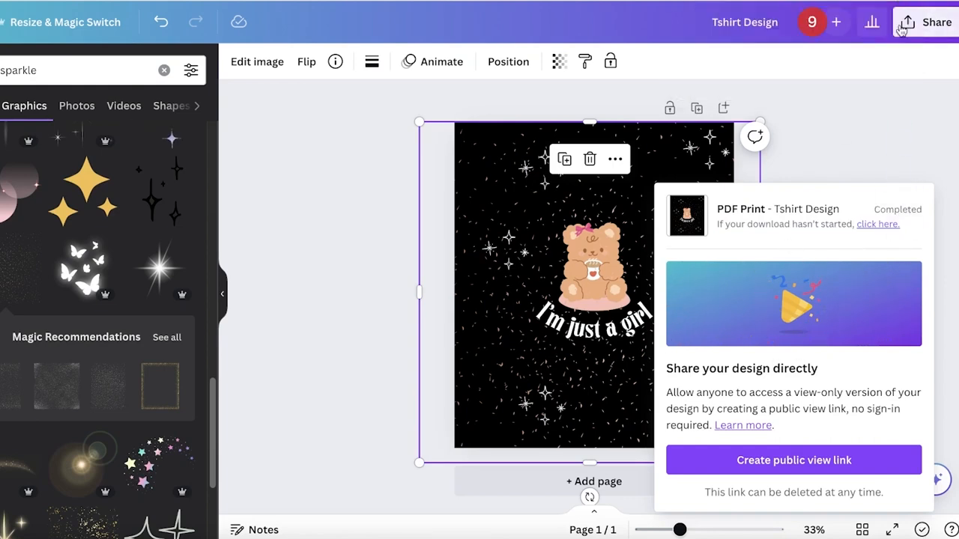
click(851, 124)
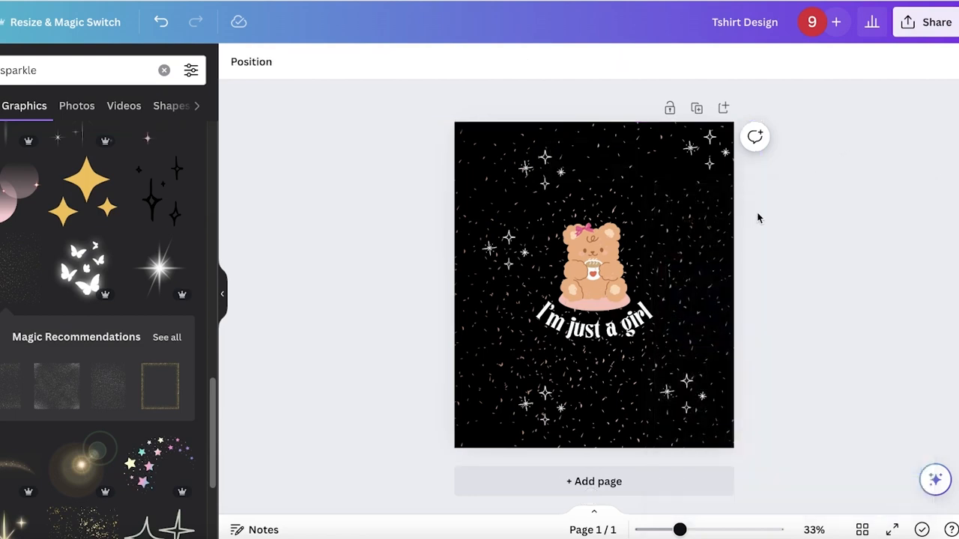